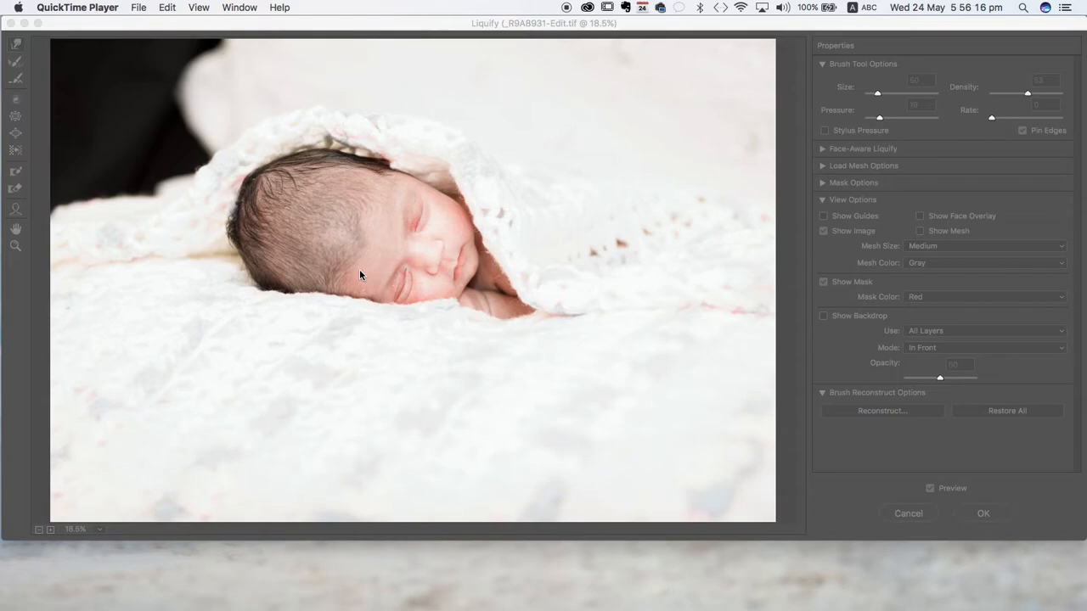
# - Check the image with the backdrop of all layers shown in front at 50 opacity, and turn the backdrop off again
pyautogui.click(828, 339)
pyautogui.click(823, 316)
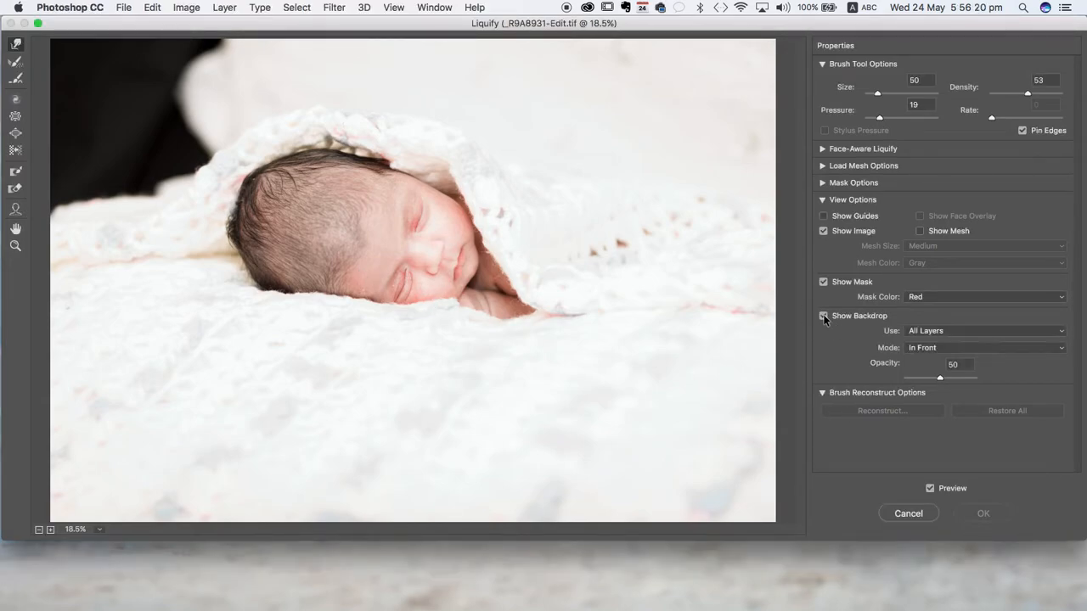
pyautogui.click(823, 316)
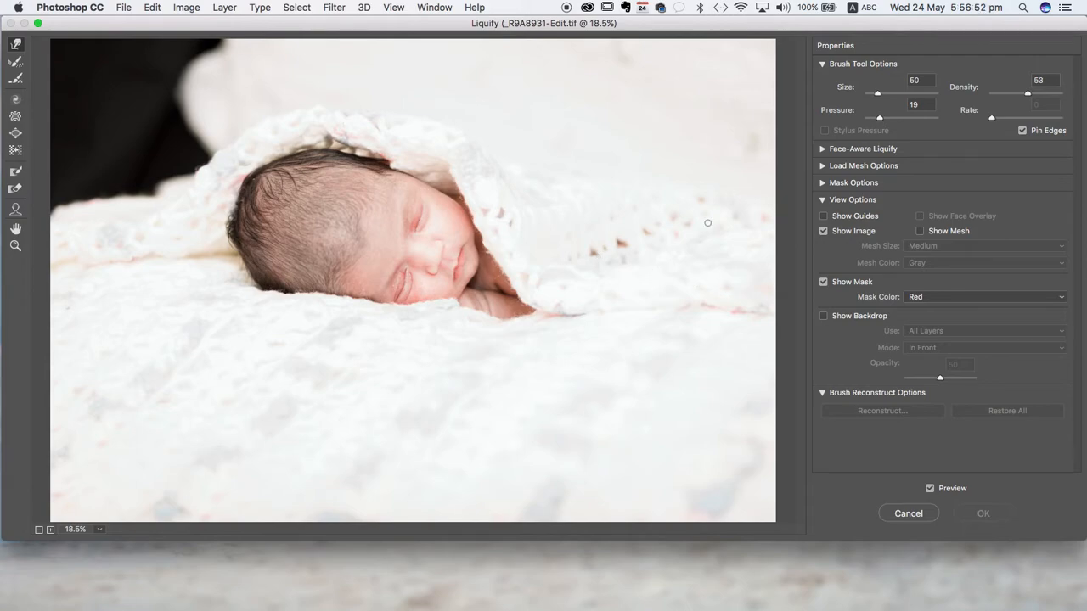
# - Set the Forward Warp brush size to 500 for reshaping the baby's head
pyautogui.press(']')
pyautogui.press(']')
pyautogui.press(']')
pyautogui.press(']')
pyautogui.press(']')
pyautogui.press(']')
pyautogui.press(']')
pyautogui.press(']')
pyautogui.press('super+plus')
pyautogui.press('super+plus')
pyautogui.press('super+plus')
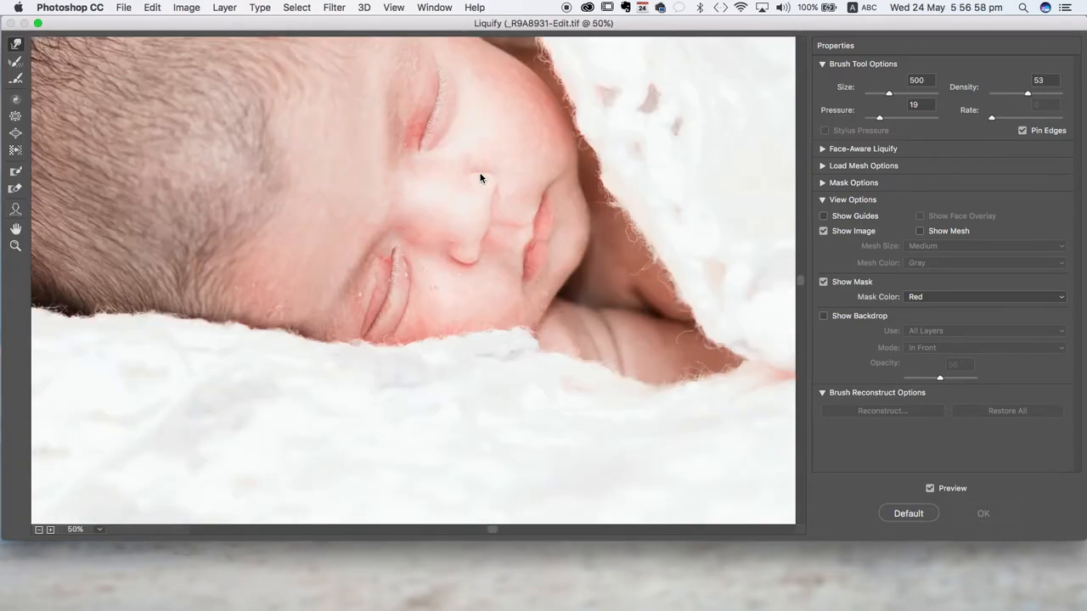
# - Try pushing the upper back of the baby's head inward with the Forward Warp tool, and undo the last stroke
pyautogui.hscroll(-10, 480, 173)
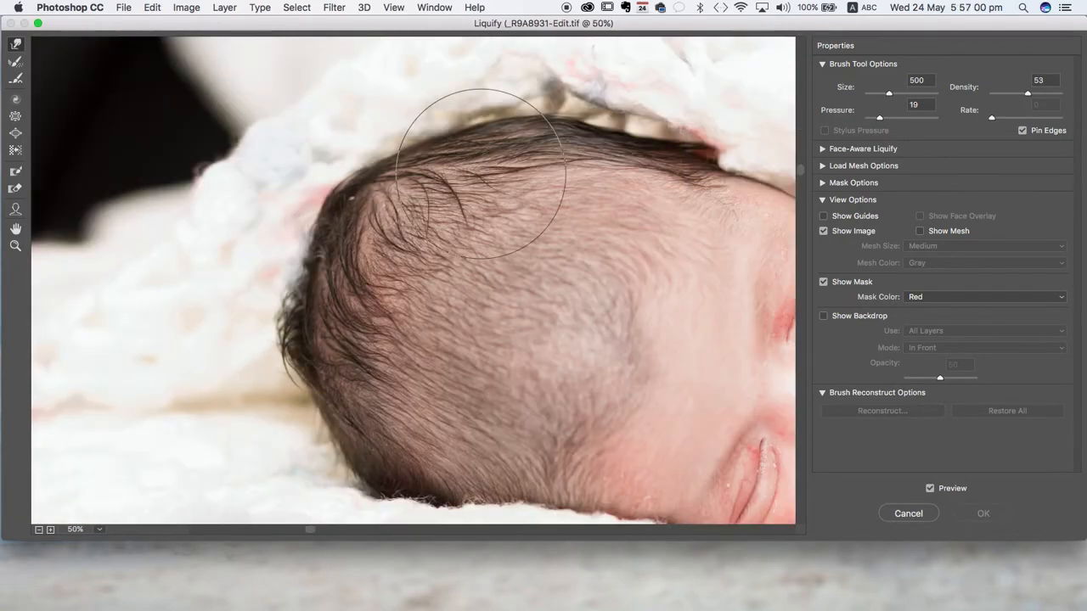
pyautogui.scroll(5, 429, 169)
pyautogui.hscroll(4, 429, 169)
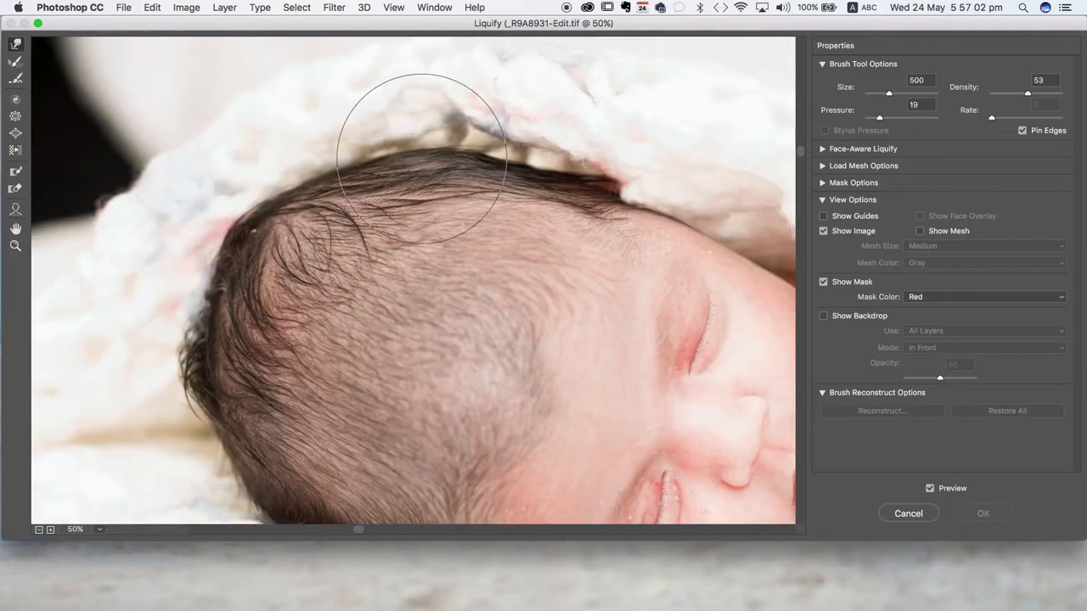
pyautogui.scroll(-5, 382, 251)
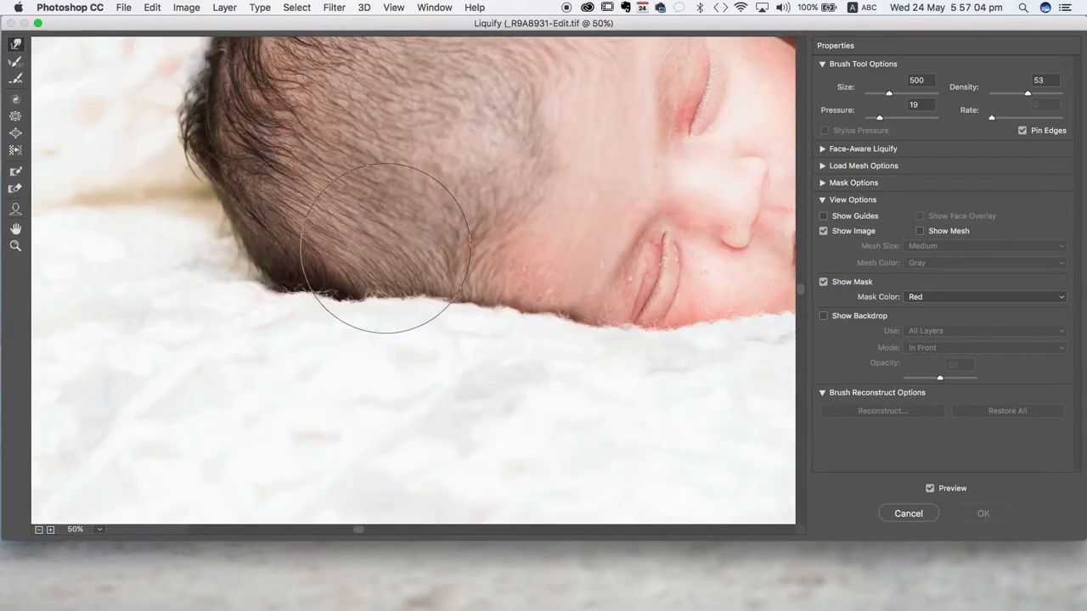
pyautogui.hscroll(3, 384, 248)
pyautogui.scroll(5, 385, 248)
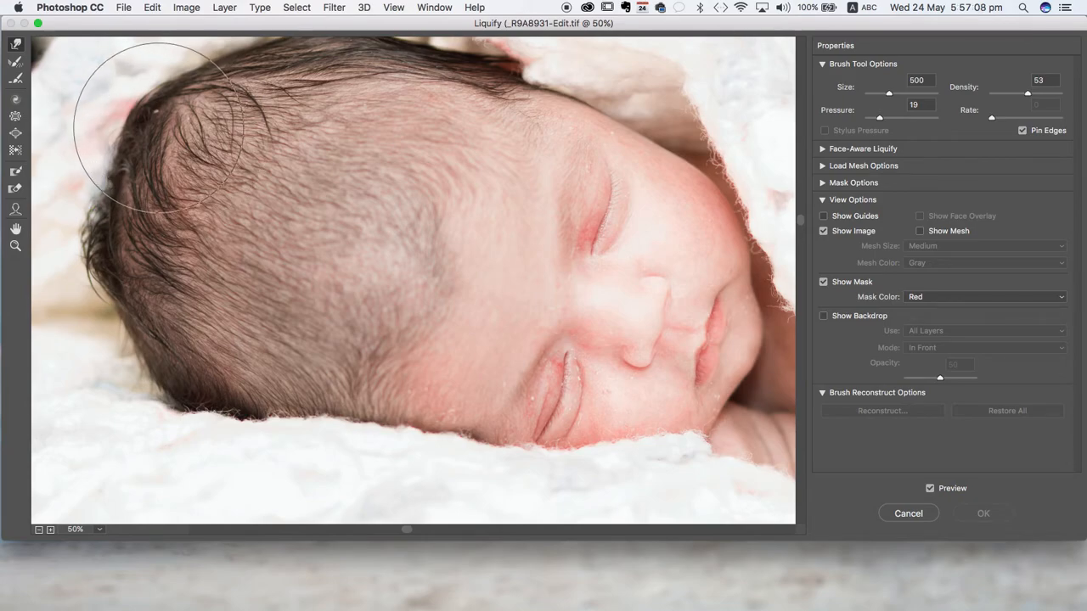
pyautogui.moveTo(159, 128)
pyautogui.mouseDown()
pyautogui.moveTo(191, 133)
pyautogui.moveTo(145, 117)
pyautogui.moveTo(312, 142)
pyautogui.mouseUp()
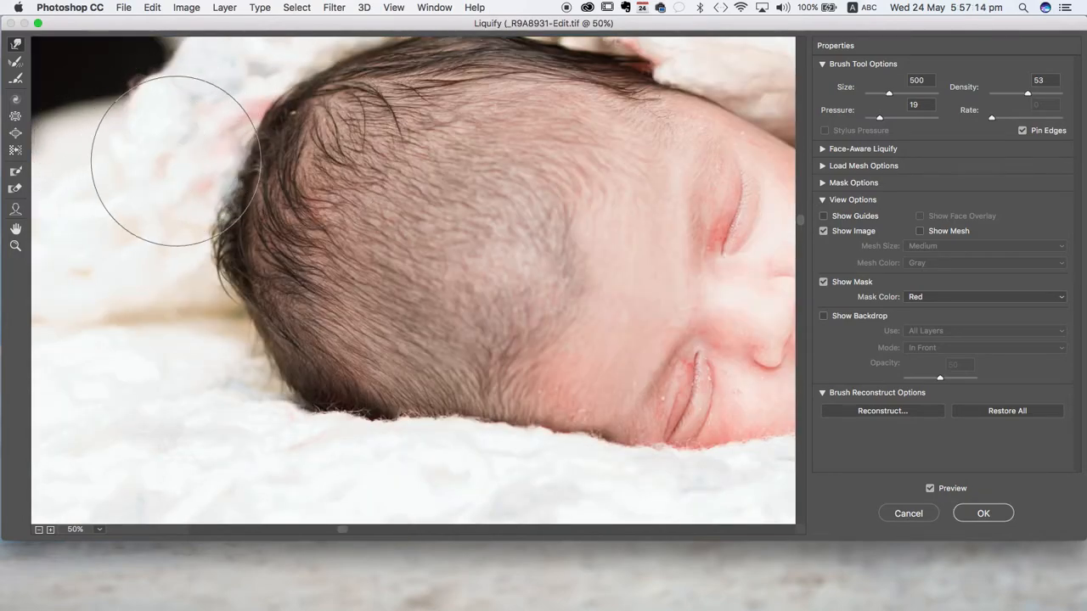
pyautogui.moveTo(165, 157)
pyautogui.mouseDown()
pyautogui.moveTo(346, 209)
pyautogui.moveTo(291, 192)
pyautogui.mouseUp()
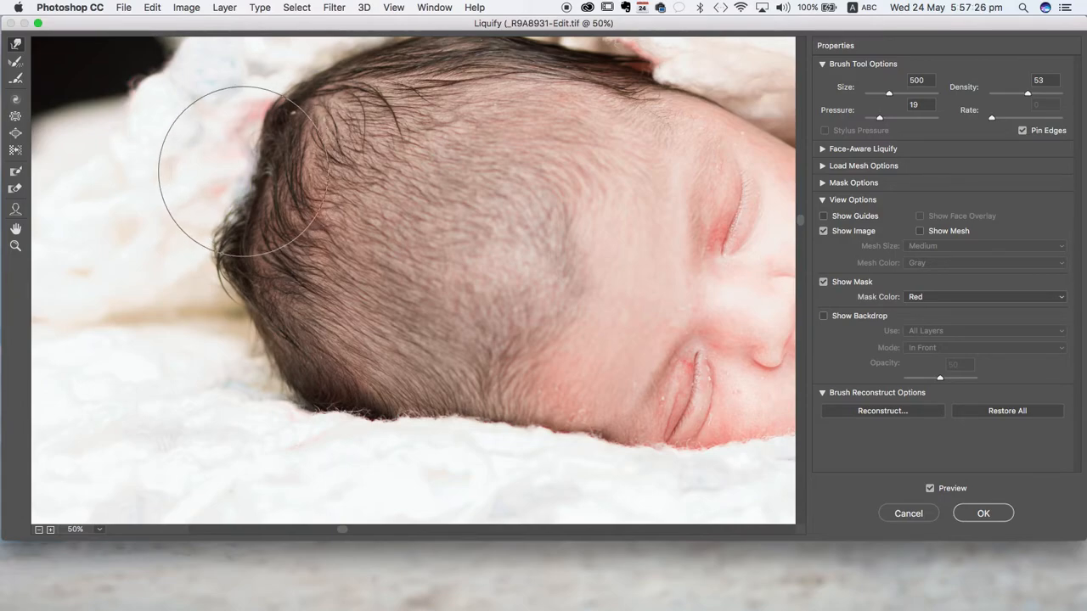
pyautogui.press('super+z')
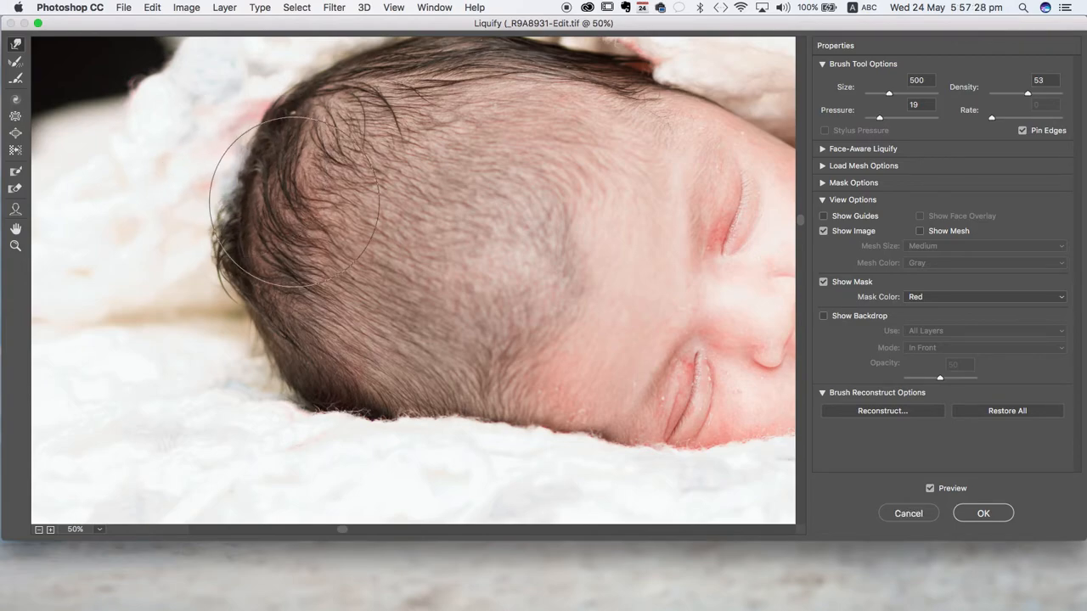
# - Push the back of the baby's head inward with short Forward Warp strokes along the outline from the crown down to the neck side
pyautogui.moveTo(311, 183); pyautogui.dragTo(452, 247)
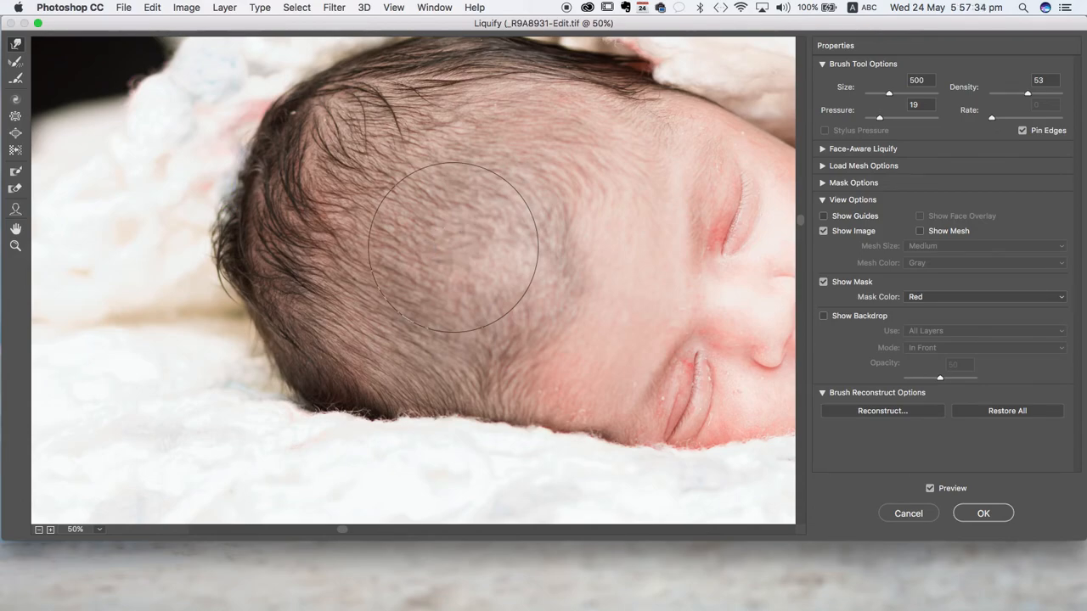
pyautogui.press('alt')
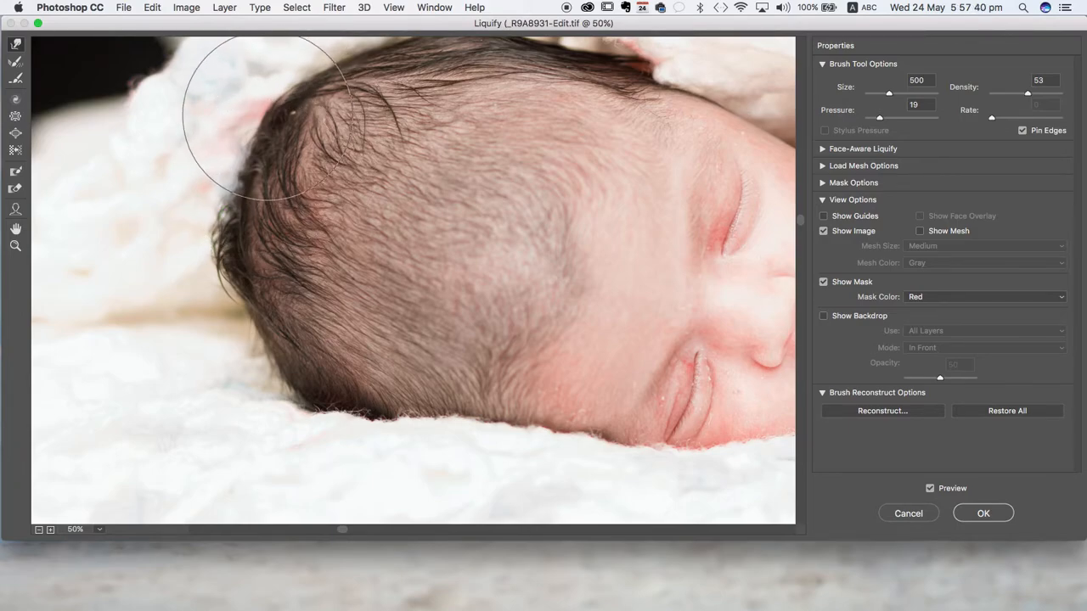
pyautogui.moveTo(262, 109); pyautogui.dragTo(301, 131)
pyautogui.moveTo(209, 197); pyautogui.dragTo(247, 189)
pyautogui.moveTo(197, 245); pyautogui.dragTo(262, 230)
pyautogui.moveTo(213, 255); pyautogui.dragTo(262, 261)
pyautogui.moveTo(243, 296)
pyautogui.mouseDown()
pyautogui.moveTo(262, 298)
pyautogui.moveTo(249, 328)
pyautogui.moveTo(274, 322)
pyautogui.mouseUp()
pyautogui.moveTo(240, 223); pyautogui.dragTo(256, 223)
pyautogui.moveTo(237, 183); pyautogui.dragTo(252, 182)
pyautogui.moveTo(248, 113); pyautogui.dragTo(262, 120)
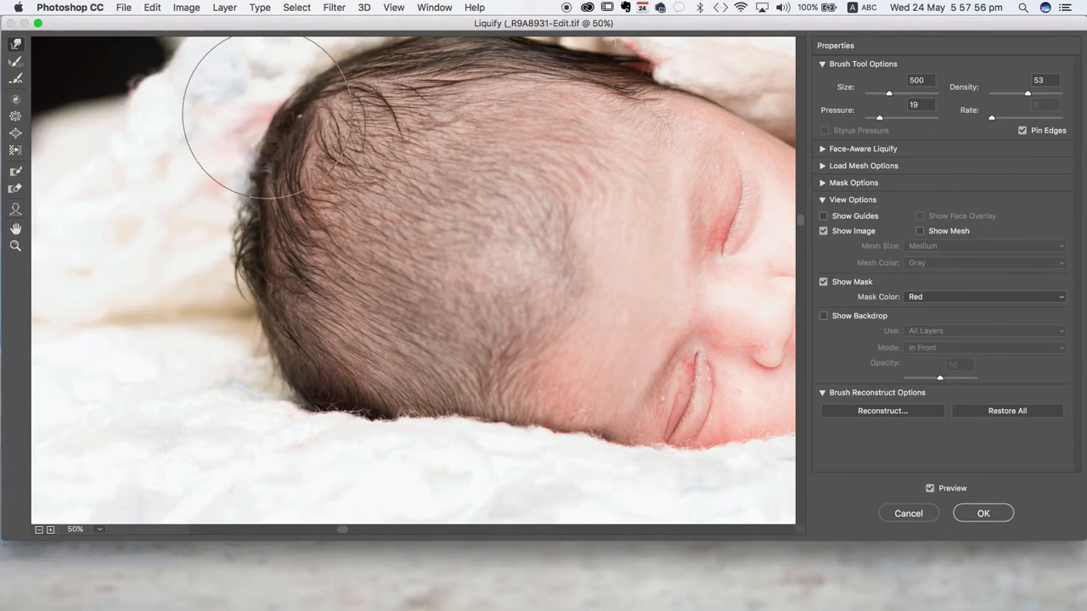
# - Refine the curve of the upper back of the head with small inward Forward Warp strokes along the hair edge
pyautogui.hscroll(3, 276, 106)
pyautogui.moveTo(172, 91); pyautogui.dragTo(192, 105)
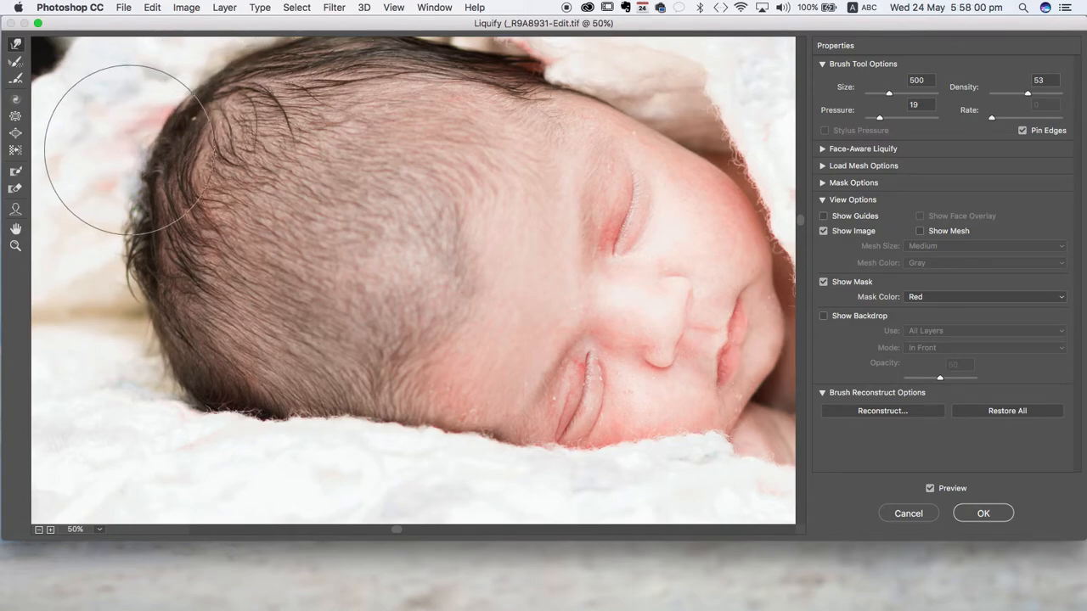
pyautogui.moveTo(136, 155)
pyautogui.mouseDown()
pyautogui.moveTo(152, 158)
pyautogui.moveTo(135, 182)
pyautogui.moveTo(152, 184)
pyautogui.mouseUp()
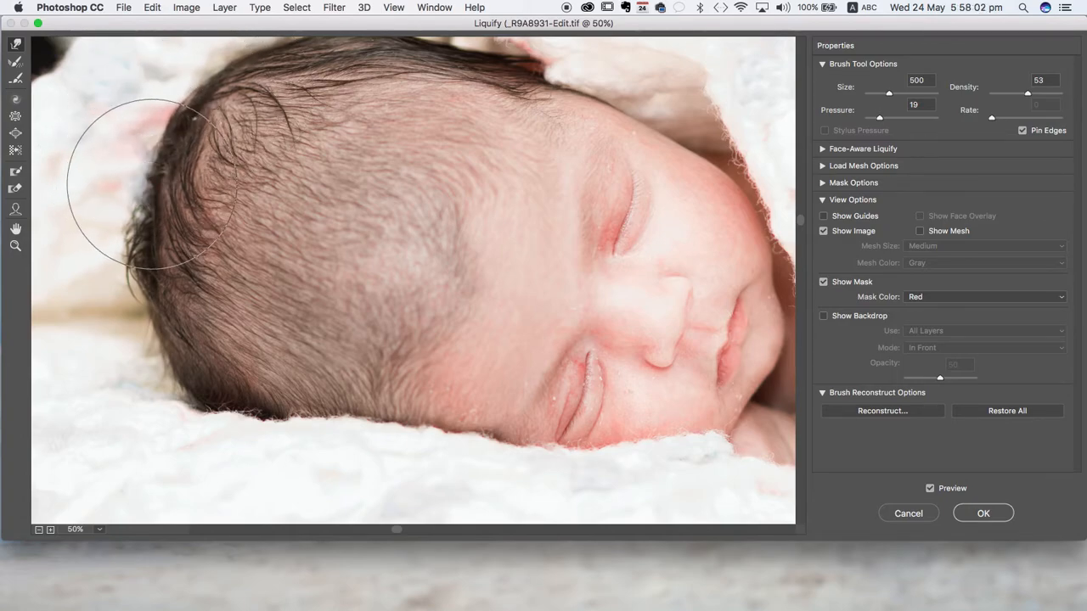
pyautogui.moveTo(187, 90); pyautogui.dragTo(197, 99)
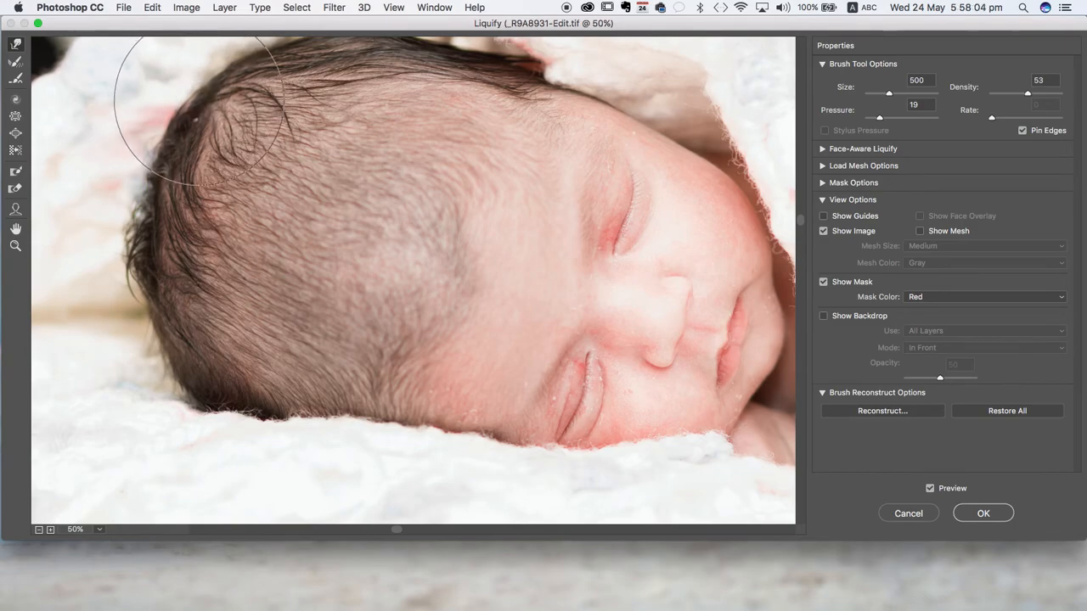
pyautogui.click(334, 7)
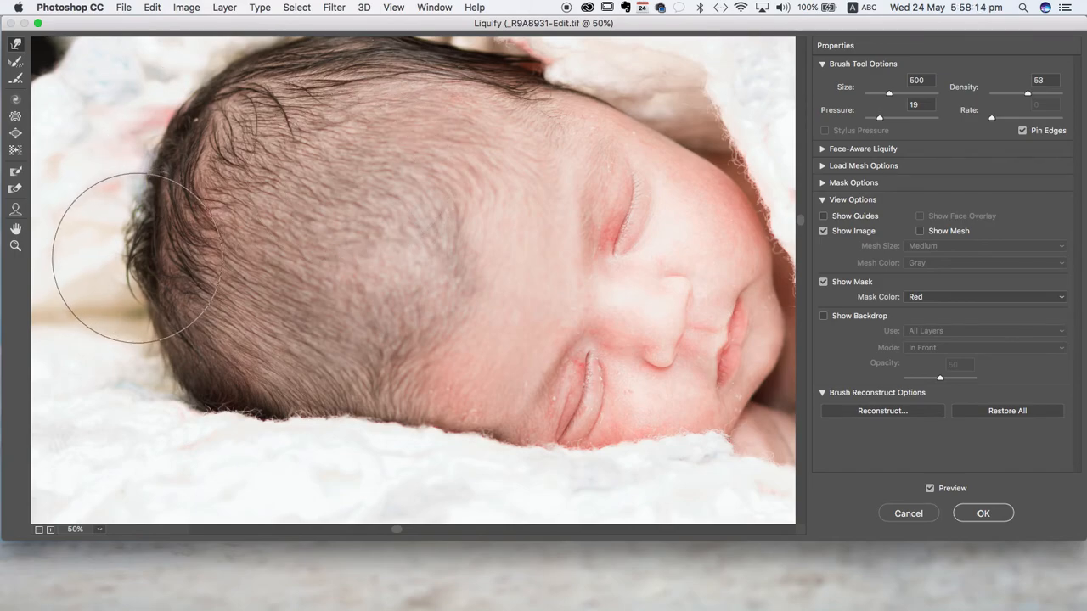
pyautogui.moveTo(132, 275); pyautogui.dragTo(158, 270)
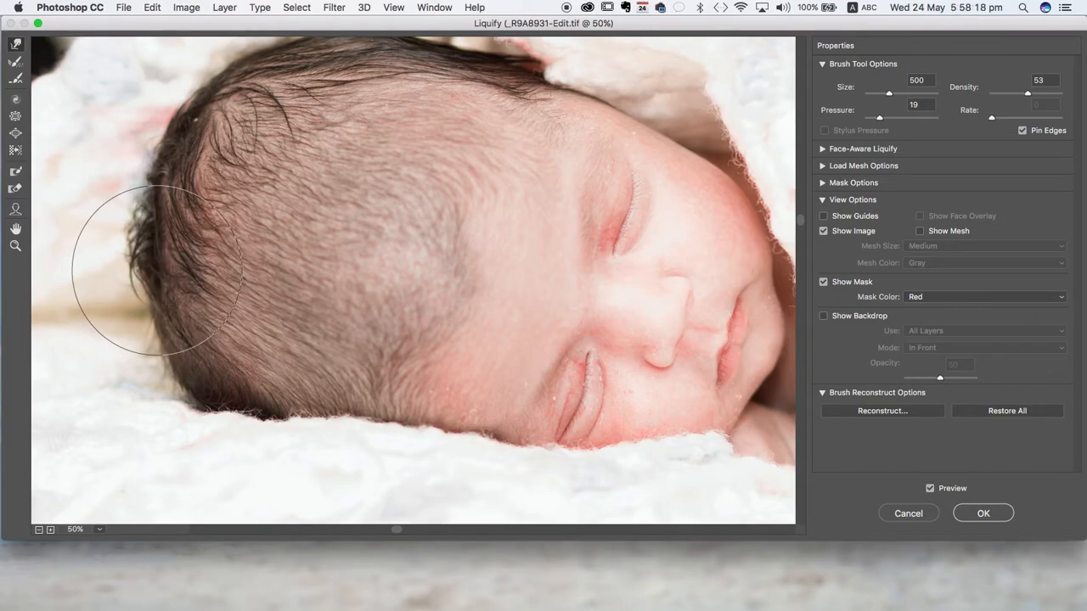
# - Smooth the outline between the crown and the back of the head with further small Forward Warp strokes
pyautogui.scroll(5, 172, 173)
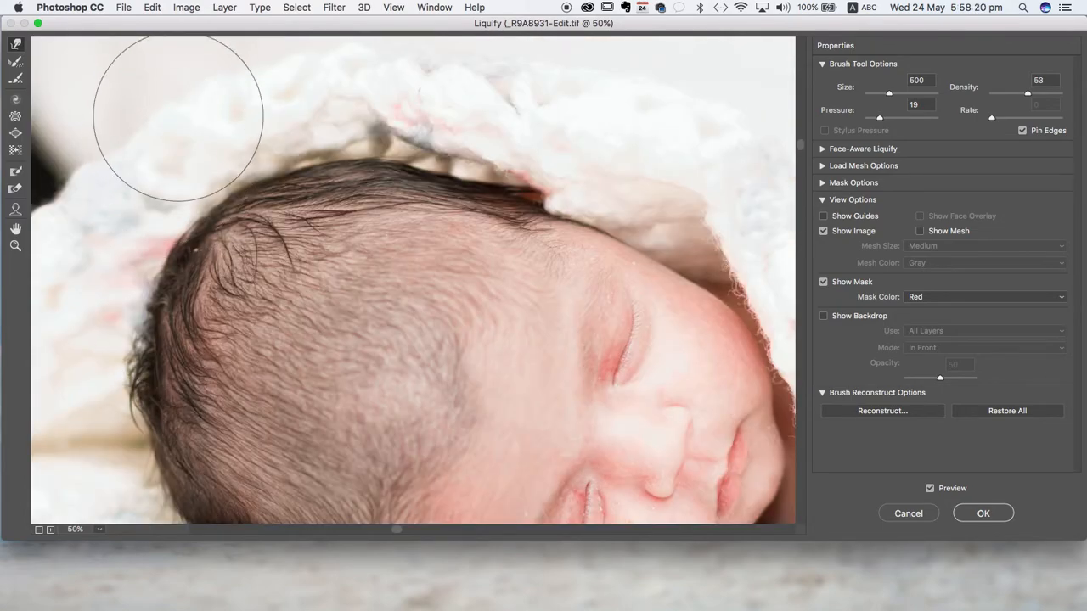
pyautogui.moveTo(206, 159); pyautogui.dragTo(218, 174)
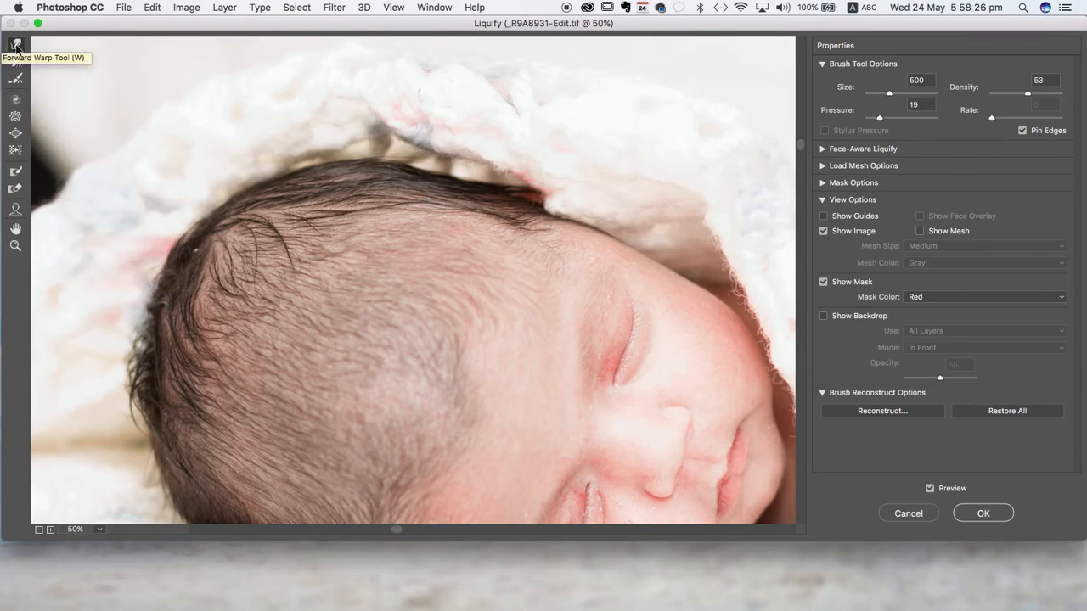
pyautogui.moveTo(206, 211); pyautogui.dragTo(216, 219)
pyautogui.moveTo(152, 225)
pyautogui.mouseDown()
pyautogui.moveTo(162, 226)
pyautogui.moveTo(133, 298)
pyautogui.moveTo(149, 303)
pyautogui.mouseUp()
pyautogui.scroll(-5, 280, 289)
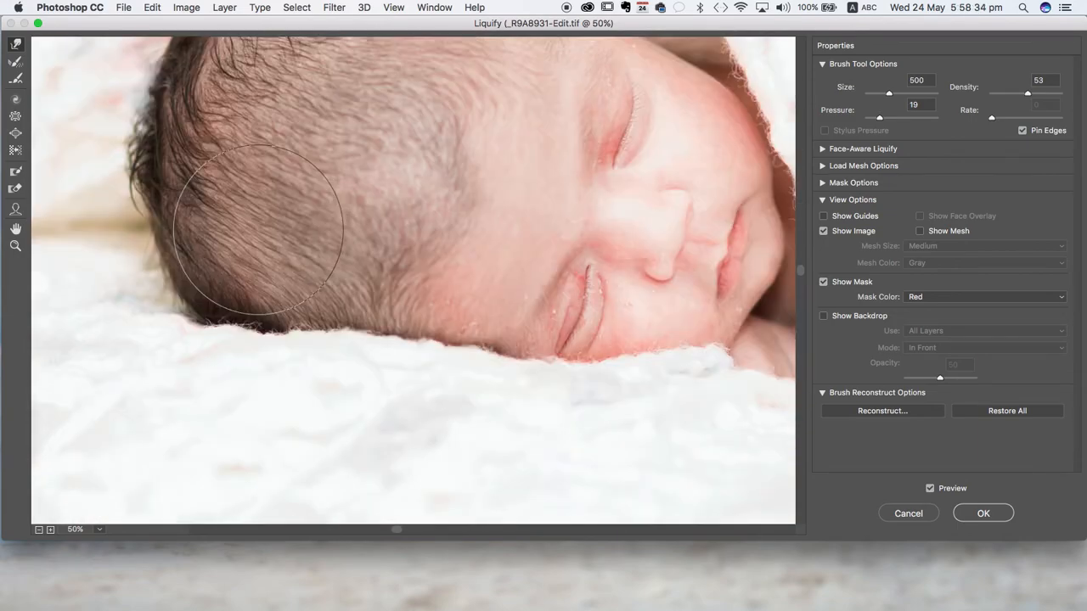
pyautogui.scroll(3, 259, 229)
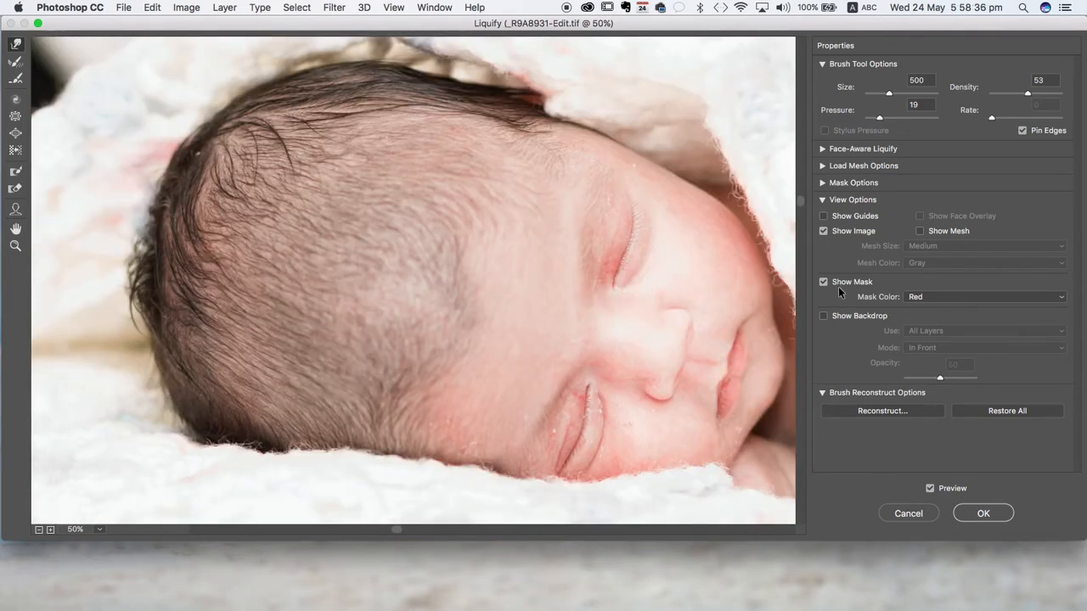
# - Compare the reshaped head with the original by switching the 50-opacity backdrop on and off
pyautogui.click(823, 316)
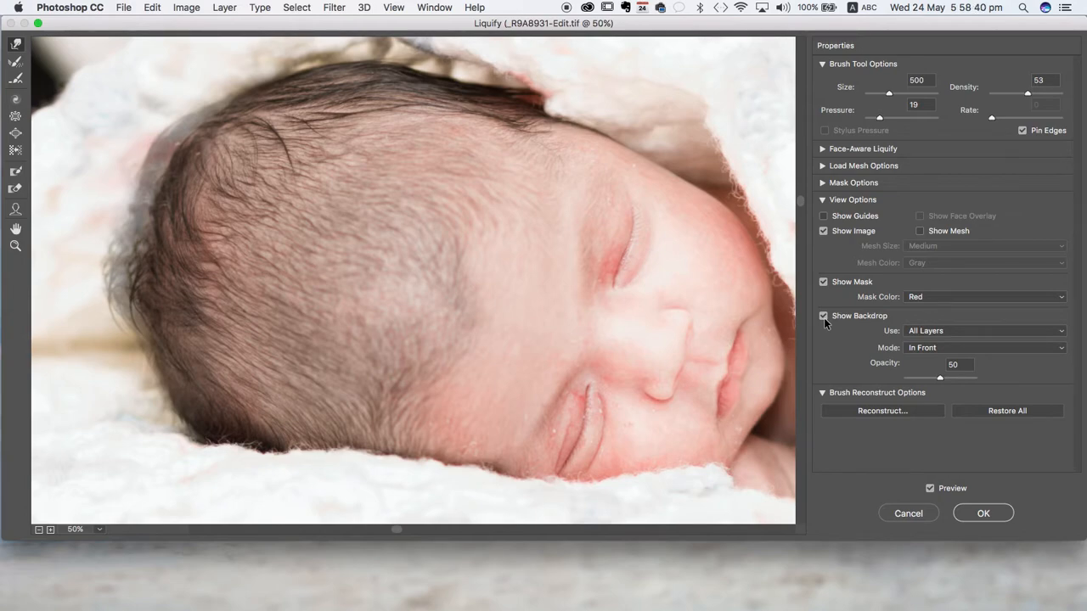
pyautogui.click(822, 316)
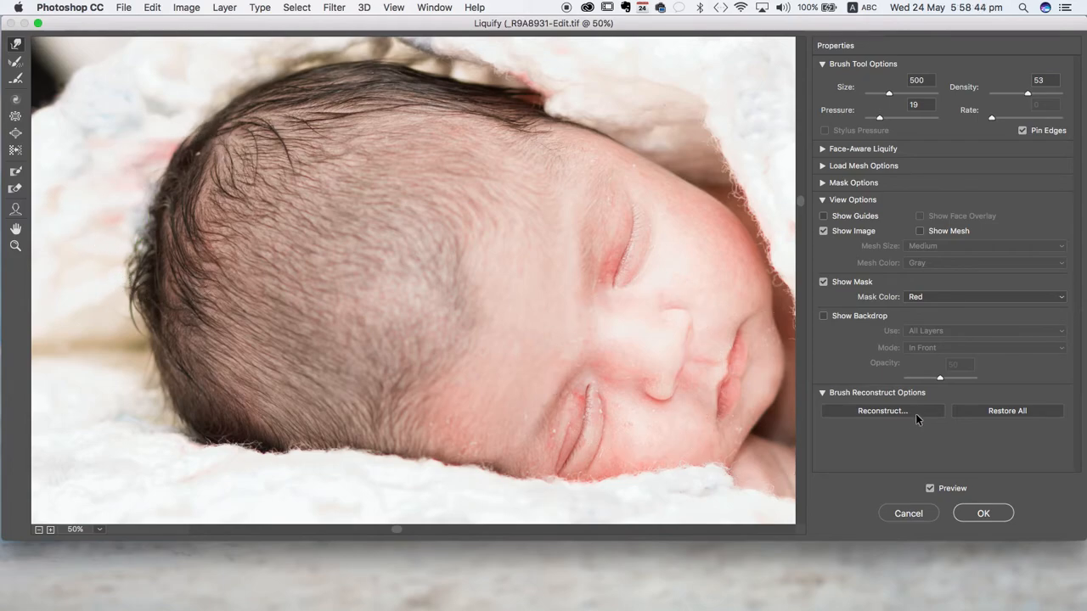
pyautogui.click(823, 316)
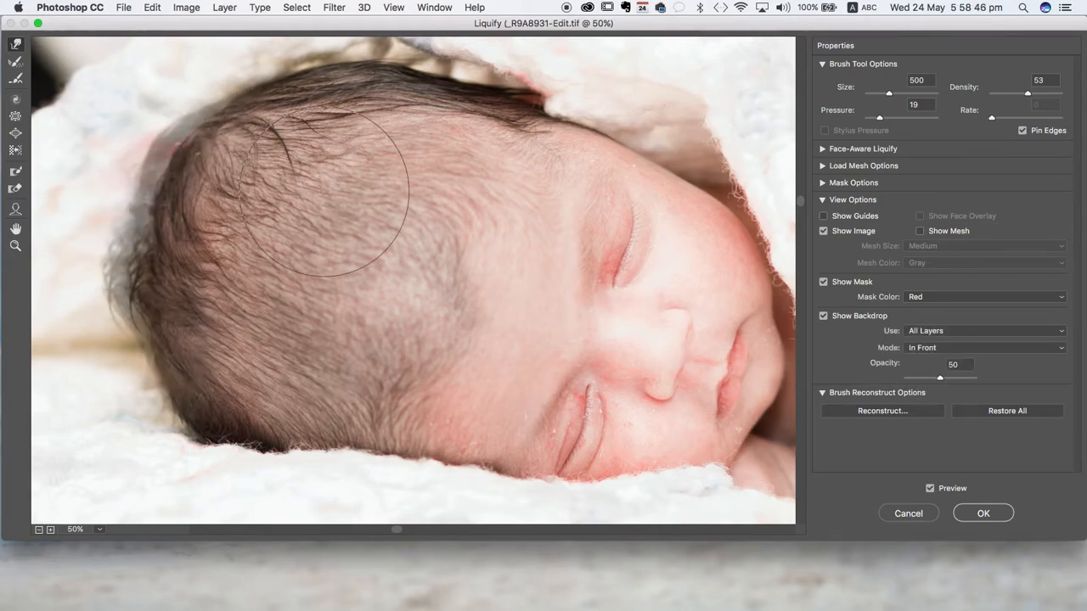
pyautogui.moveTo(116, 249); pyautogui.dragTo(142, 217)
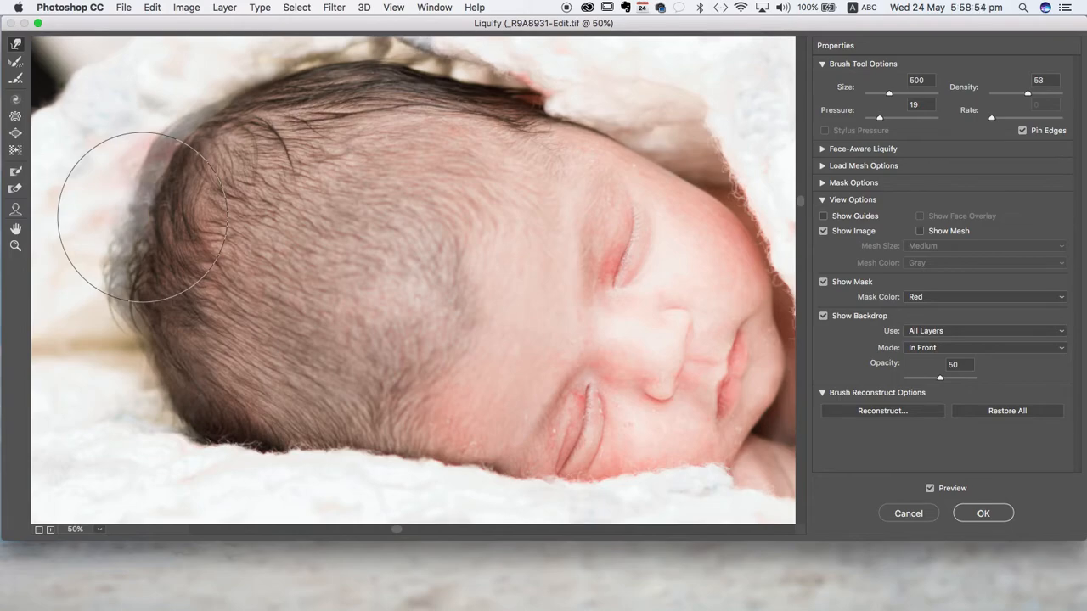
pyautogui.click(824, 315)
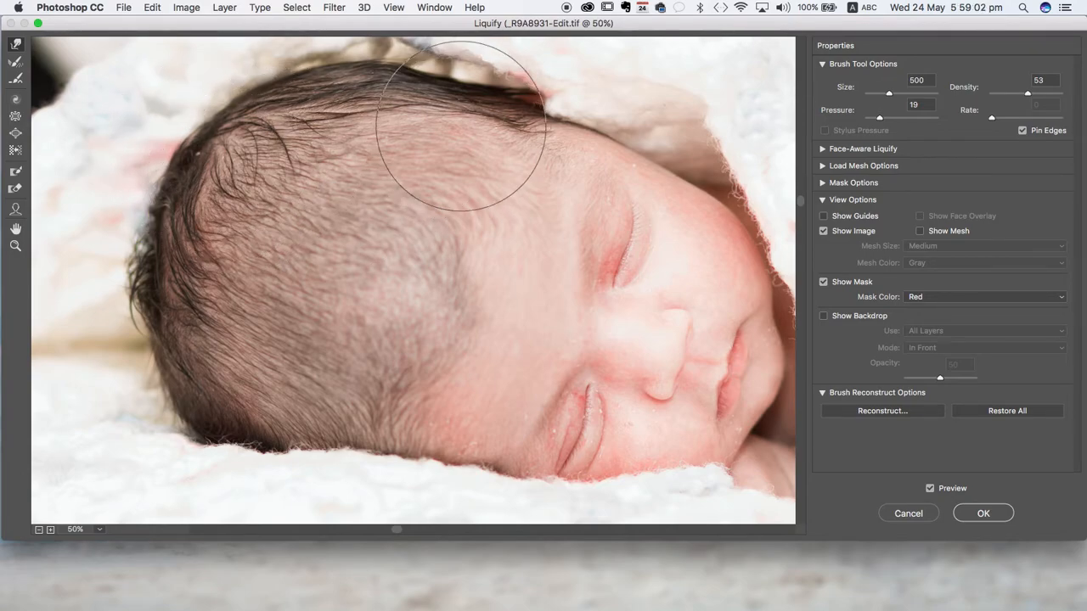
# - Even out the hairline beneath the blanket edge with small Forward Warp strokes at brush sizes 400 and 300
pyautogui.scroll(5, 443, 141)
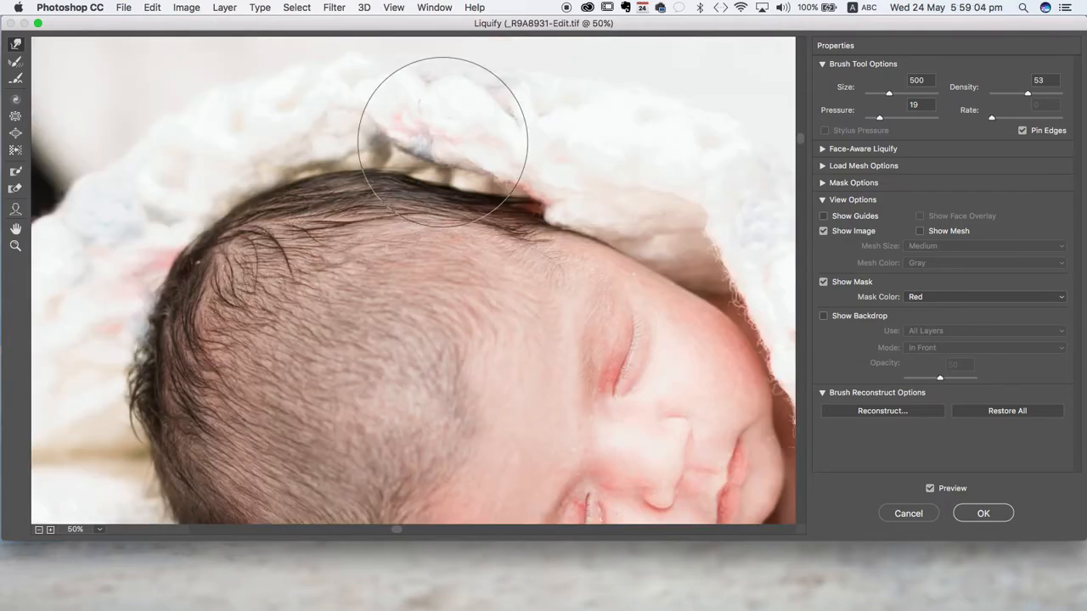
pyautogui.press('[')
pyautogui.press('[')
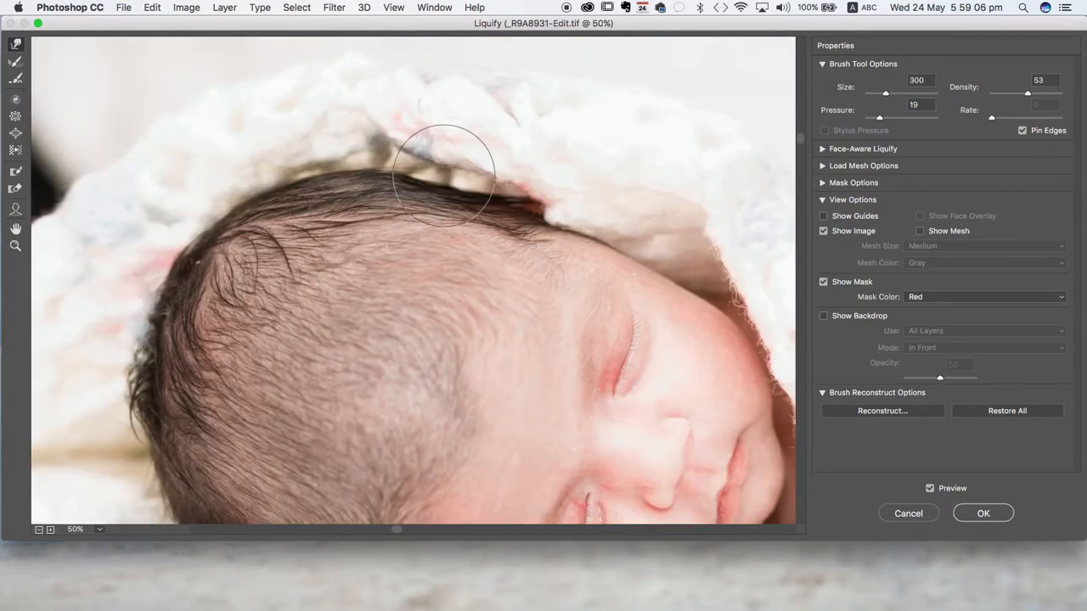
pyautogui.press(']')
pyautogui.moveTo(450, 193)
pyautogui.mouseDown()
pyautogui.moveTo(456, 170)
pyautogui.moveTo(461, 189)
pyautogui.mouseUp()
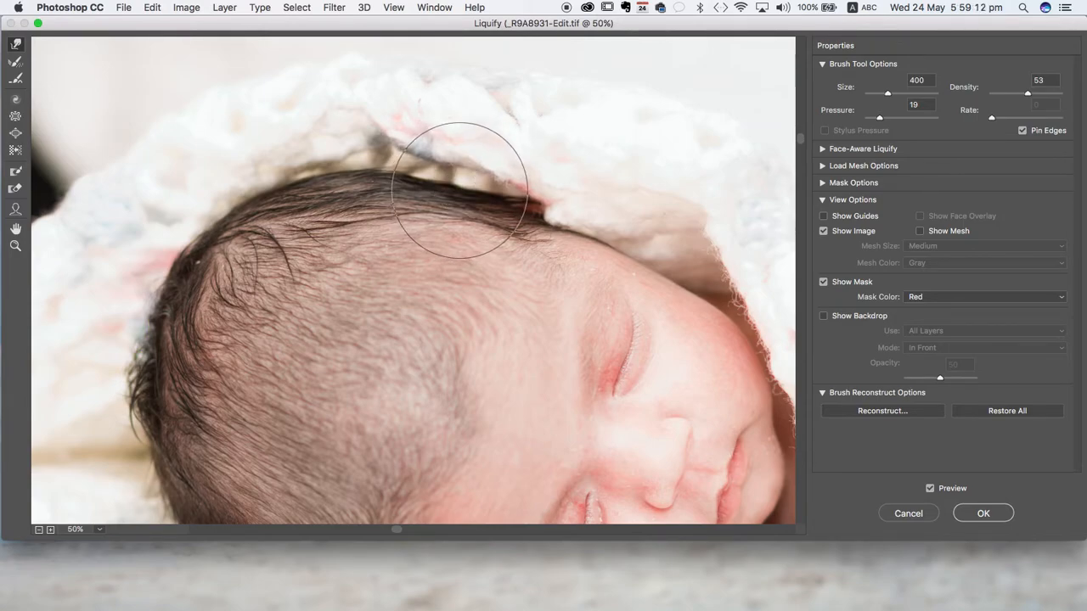
pyautogui.press('[')
pyautogui.moveTo(381, 142); pyautogui.dragTo(384, 161)
pyautogui.moveTo(385, 165)
pyautogui.mouseDown()
pyautogui.moveTo(444, 206)
pyautogui.moveTo(500, 214)
pyautogui.moveTo(449, 191)
pyautogui.moveTo(369, 180)
pyautogui.mouseUp()
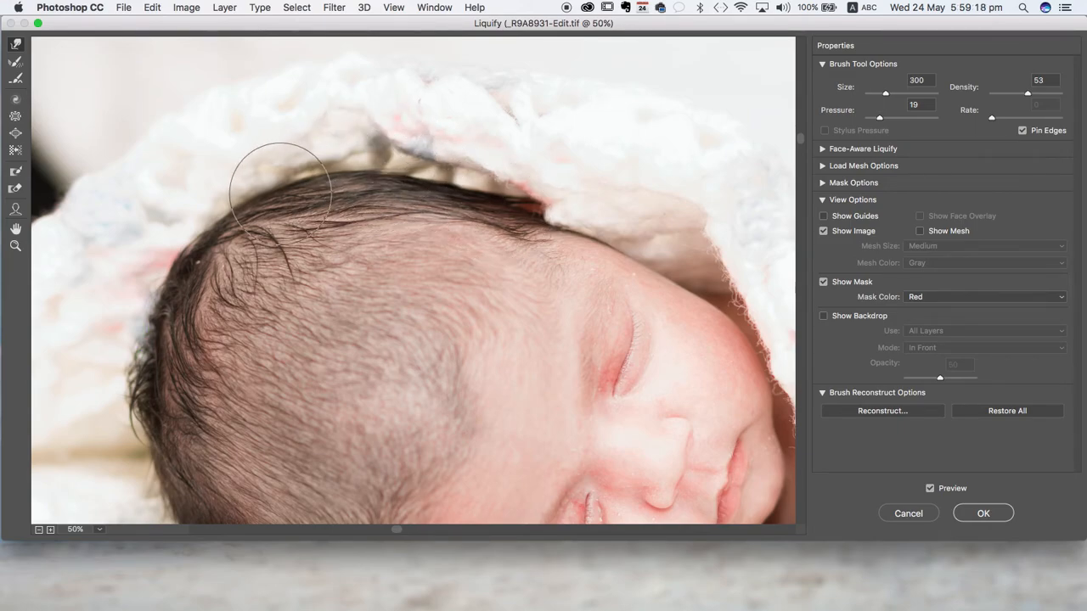
pyautogui.moveTo(291, 199); pyautogui.dragTo(282, 184)
# - Try larger brush sizes up to 600 over the back of the head, and settle on size 400
pyautogui.press(']')
pyautogui.press(']')
pyautogui.press(']')
pyautogui.scroll(-5, 211, 232)
pyautogui.hscroll(-5, 210, 232)
pyautogui.scroll(3, 211, 232)
pyautogui.hscroll(5, 211, 231)
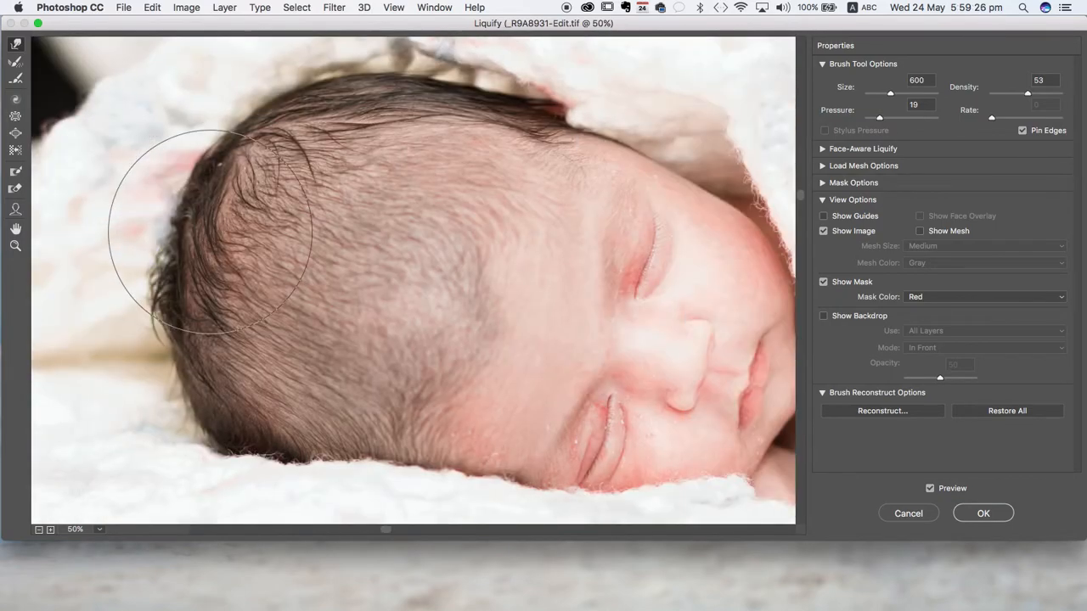
pyautogui.press('[')
pyautogui.press('[')
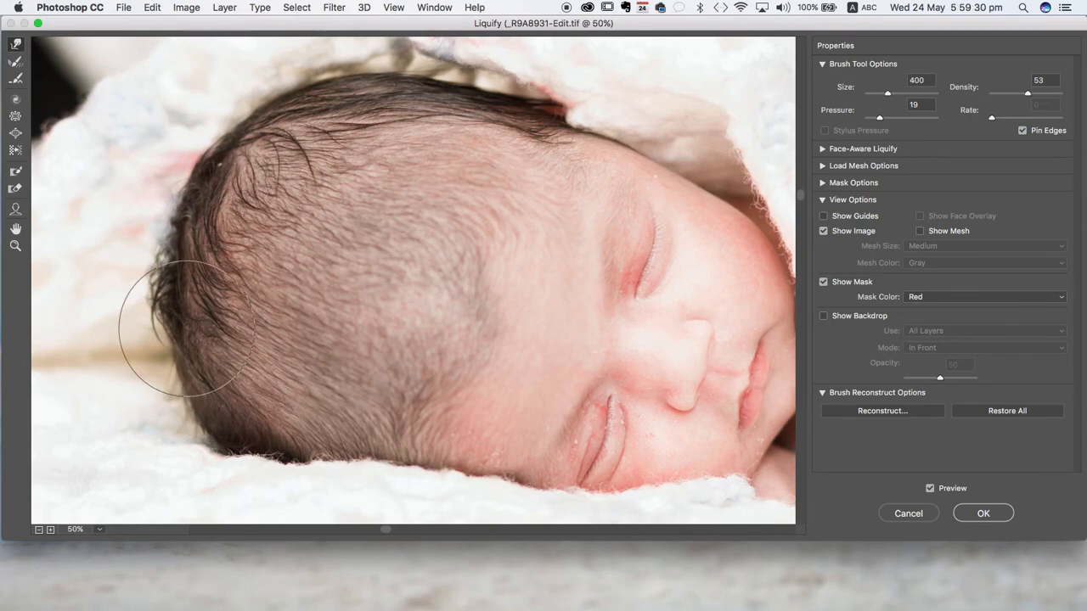
pyautogui.press(']')
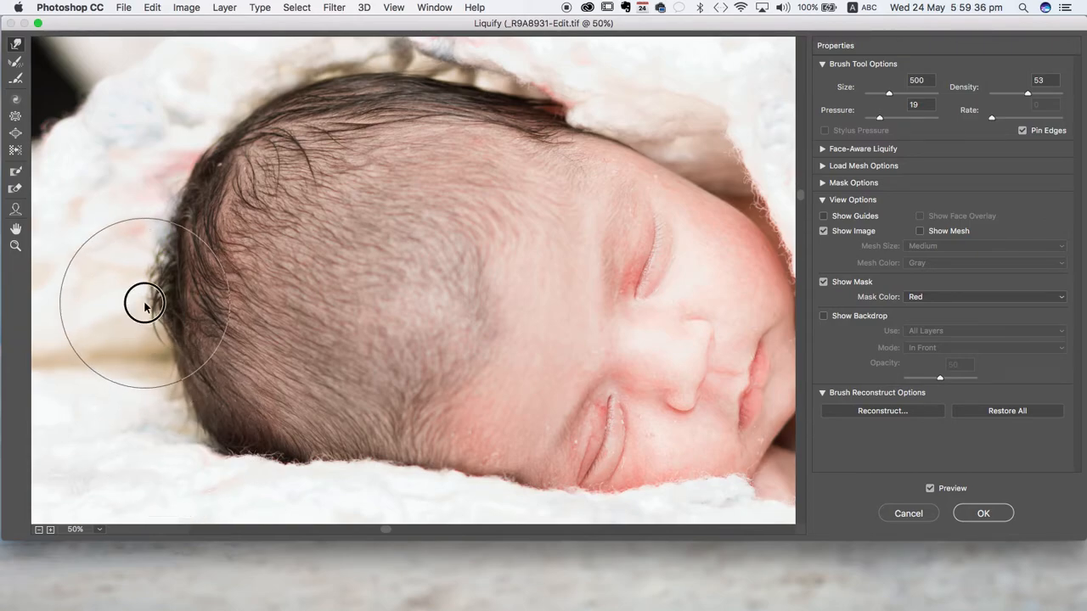
pyautogui.press('[')
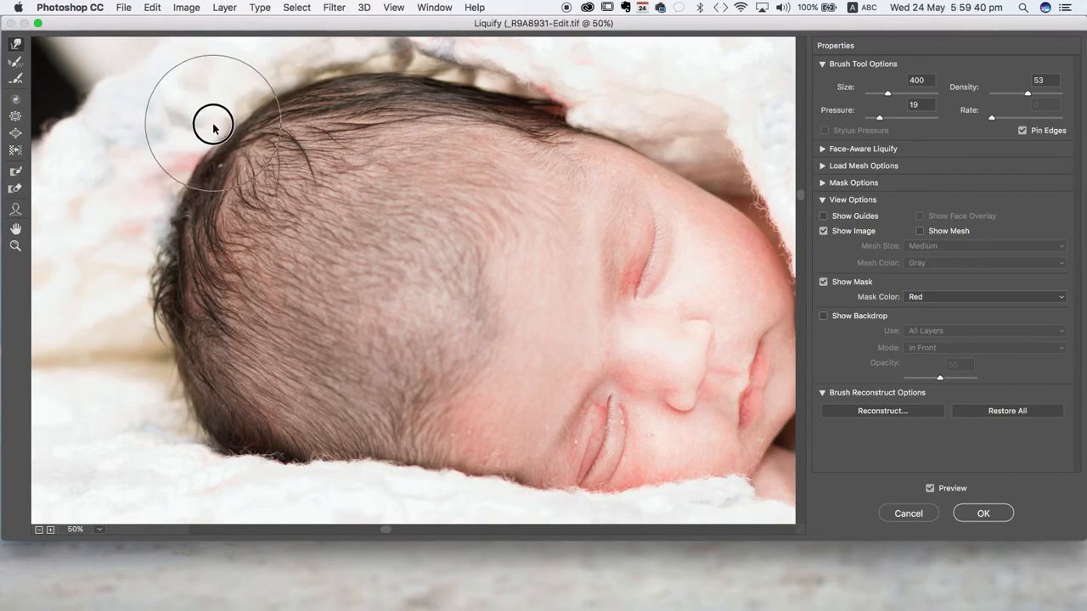
# - Refine the outline from the back of the head up to the crown with small Forward Warp strokes at brush sizes 300 and 400
pyautogui.moveTo(174, 166); pyautogui.dragTo(182, 171)
pyautogui.moveTo(138, 225); pyautogui.dragTo(161, 225)
pyautogui.moveTo(141, 265); pyautogui.dragTo(153, 268)
pyautogui.press('[')
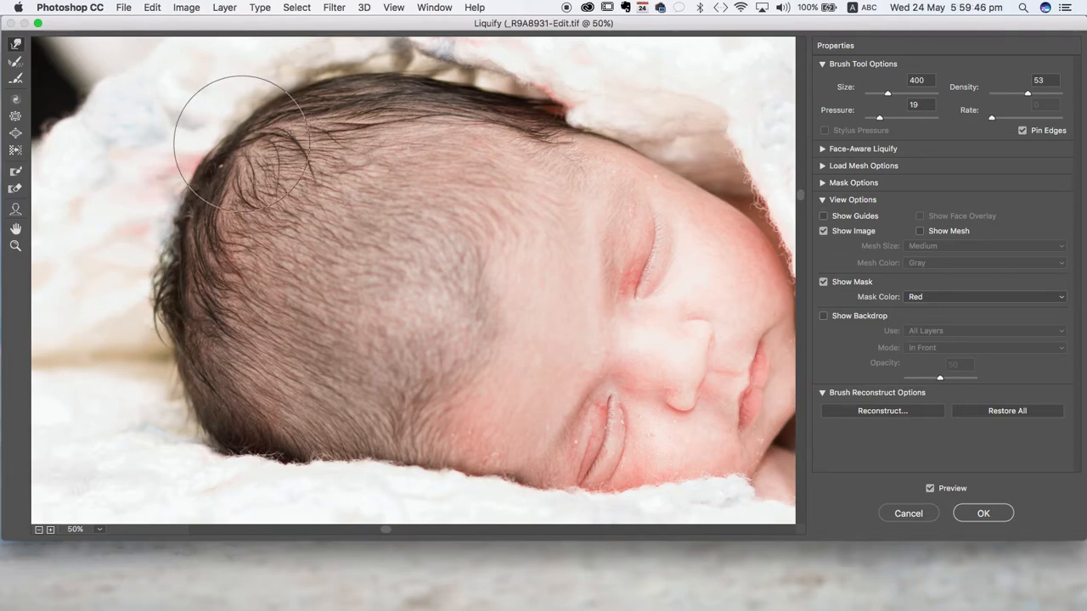
pyautogui.moveTo(230, 134); pyautogui.dragTo(223, 127)
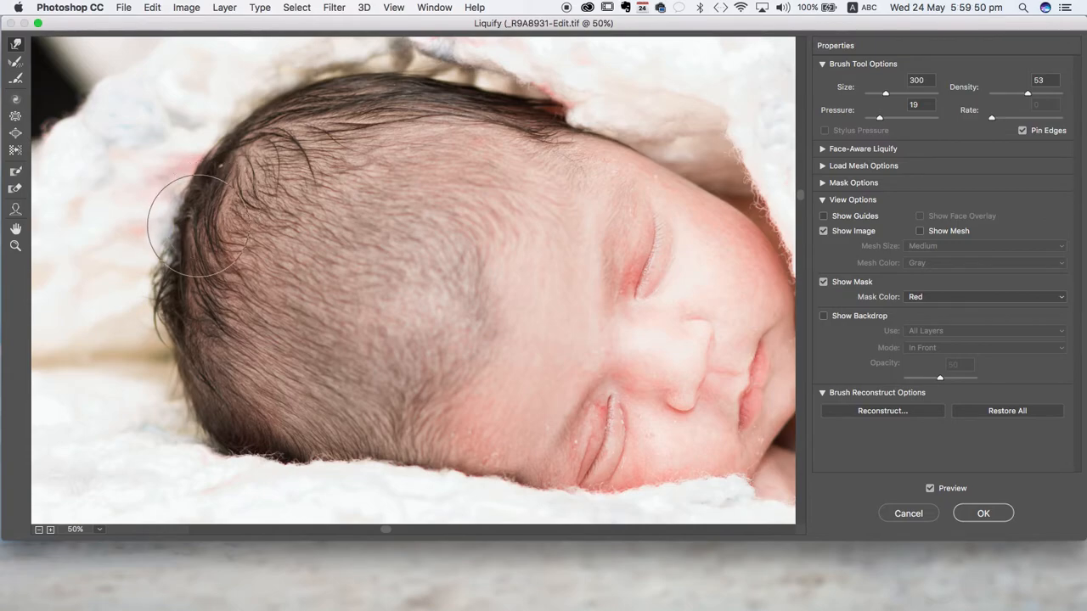
pyautogui.press(']')
pyautogui.moveTo(187, 278); pyautogui.dragTo(180, 277)
pyautogui.moveTo(188, 329); pyautogui.dragTo(184, 330)
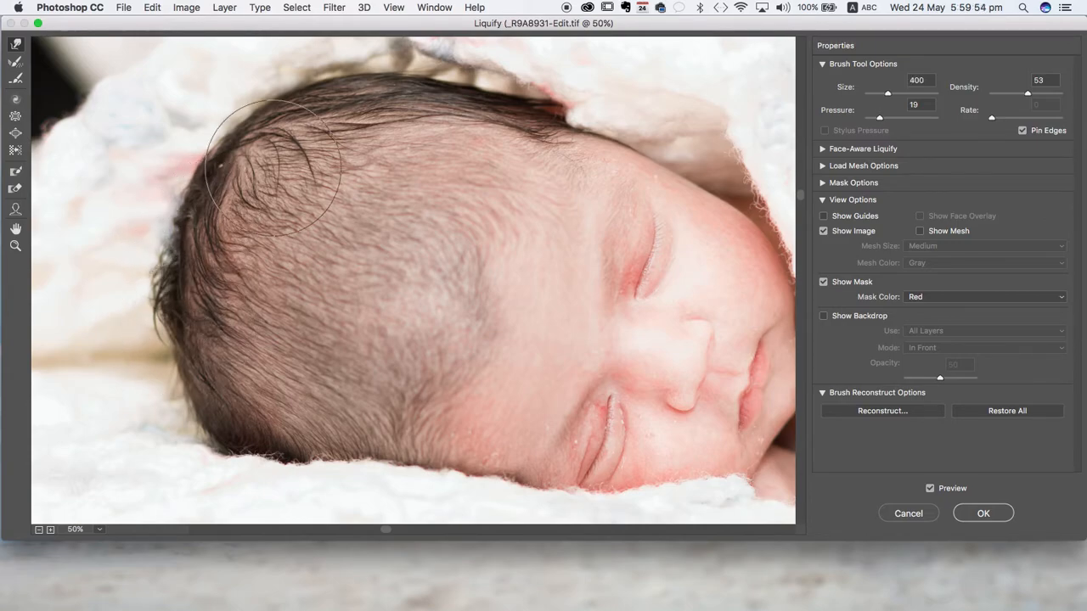
pyautogui.moveTo(278, 143); pyautogui.dragTo(320, 103)
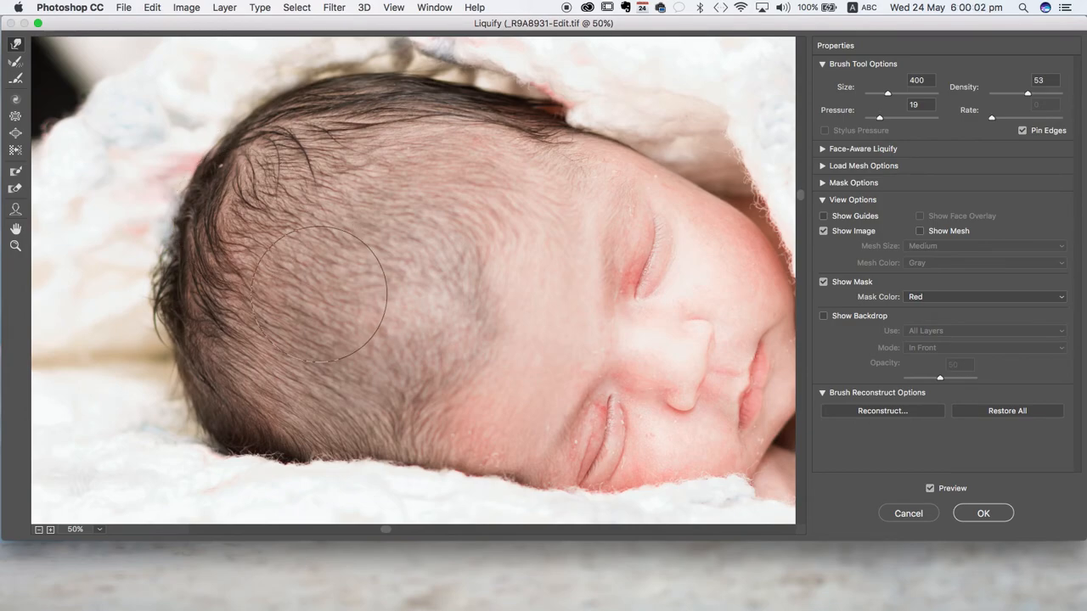
# - Compare the rounded back of the head with the original by repeatedly switching the 50-opacity backdrop on and off
pyautogui.click(823, 317)
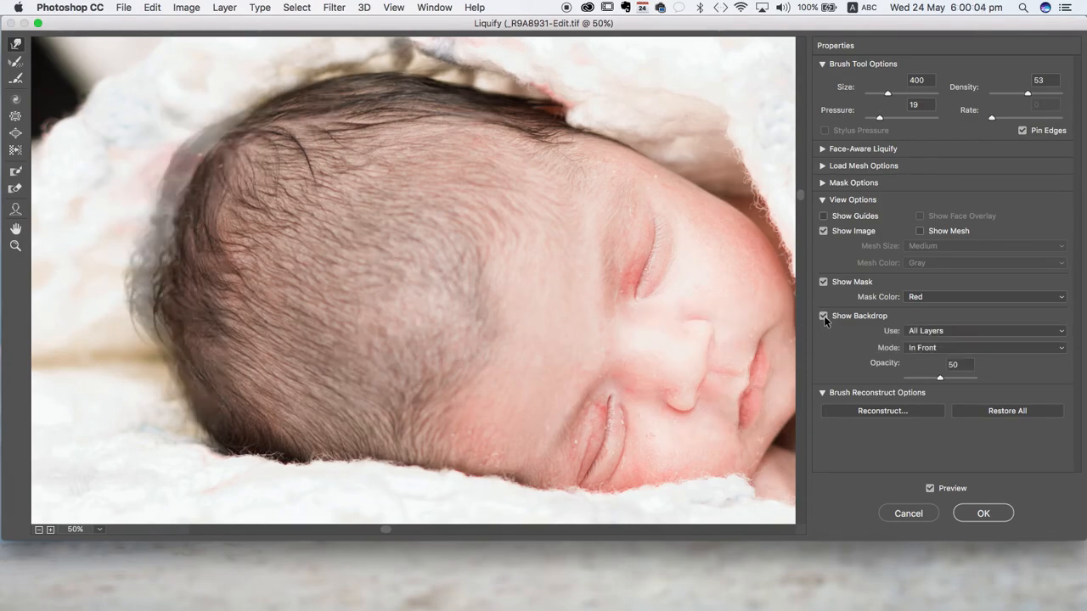
pyautogui.click(823, 316)
pyautogui.click(824, 316)
pyautogui.click(824, 316)
pyautogui.click(824, 316)
pyautogui.click(824, 315)
pyautogui.click(823, 316)
pyautogui.click(823, 315)
pyautogui.click(824, 315)
pyautogui.click(823, 315)
pyautogui.click(824, 316)
pyautogui.click(823, 316)
pyautogui.click(823, 316)
pyautogui.click(824, 316)
pyautogui.click(824, 316)
pyautogui.click(823, 316)
# - Reshape the blanket edge beside the forehead and cheek with Forward Warp strokes at brush size 400
pyautogui.hscroll(10, 637, 237)
pyautogui.scroll(3, 637, 238)
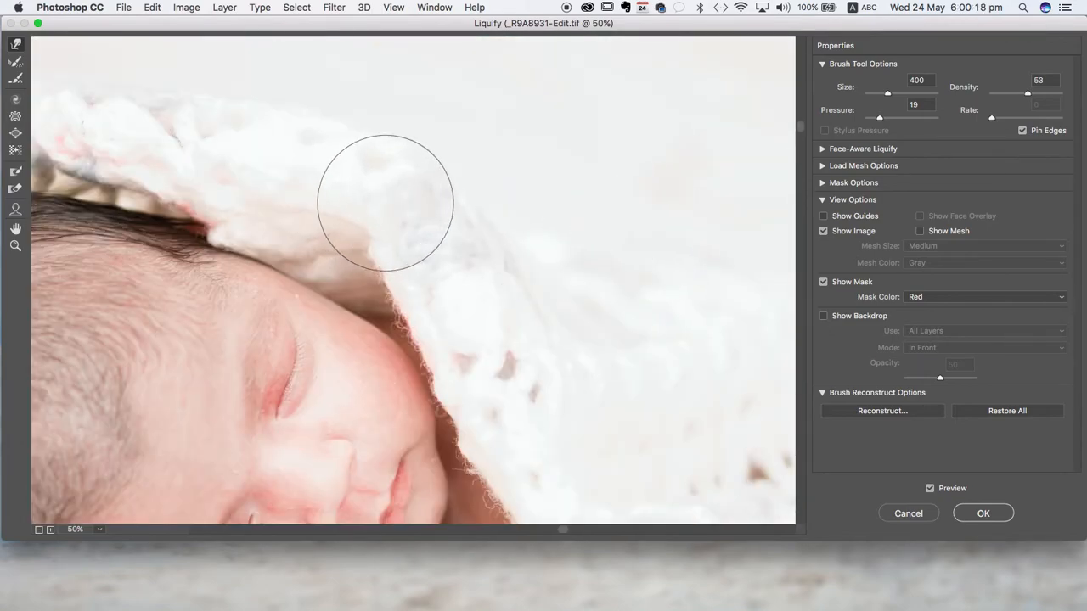
pyautogui.press('[')
pyautogui.press('[')
pyautogui.press(']')
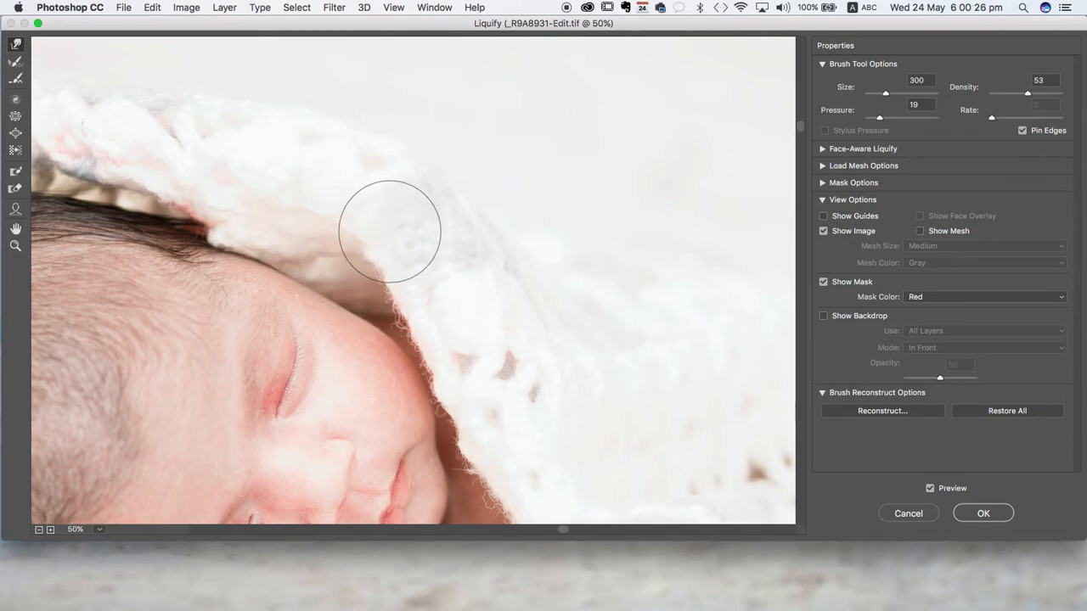
pyautogui.press(']')
pyautogui.moveTo(429, 284)
pyautogui.mouseDown()
pyautogui.moveTo(463, 280)
pyautogui.moveTo(425, 286)
pyautogui.moveTo(450, 283)
pyautogui.moveTo(420, 275)
pyautogui.mouseUp()
pyautogui.moveTo(436, 311)
pyautogui.mouseDown()
pyautogui.moveTo(476, 307)
pyautogui.moveTo(460, 329)
pyautogui.moveTo(484, 329)
pyautogui.moveTo(455, 328)
pyautogui.moveTo(471, 328)
pyautogui.moveTo(440, 286)
pyautogui.moveTo(470, 359)
pyautogui.moveTo(482, 358)
pyautogui.moveTo(481, 387)
pyautogui.moveTo(502, 384)
pyautogui.moveTo(485, 399)
pyautogui.moveTo(522, 396)
pyautogui.mouseUp()
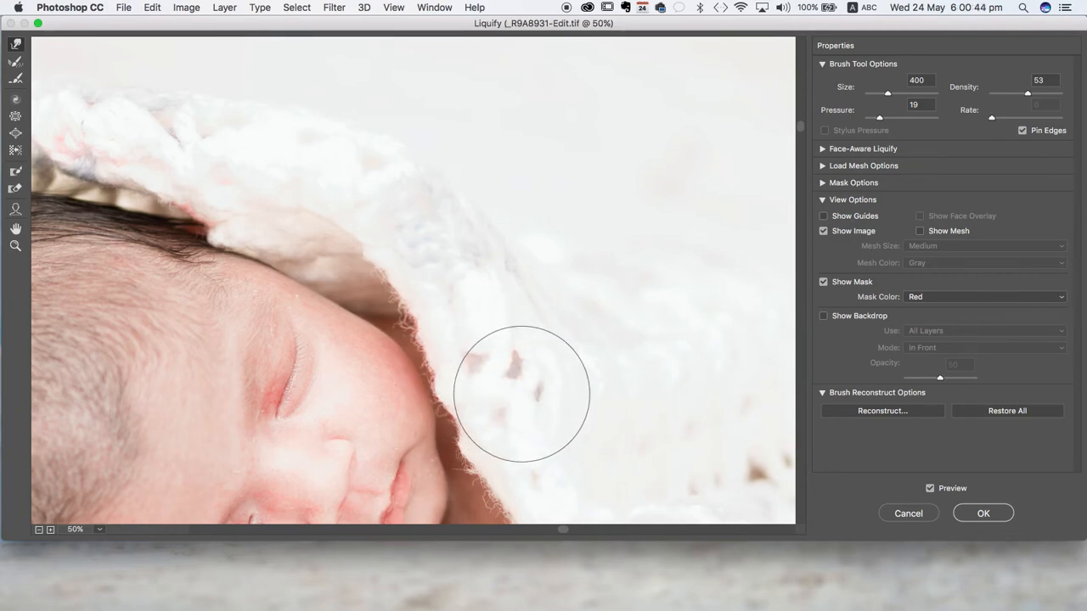
# - Compare the reshaped blanket edge beside the face with the original by switching the backdrop on and off
pyautogui.click(821, 316)
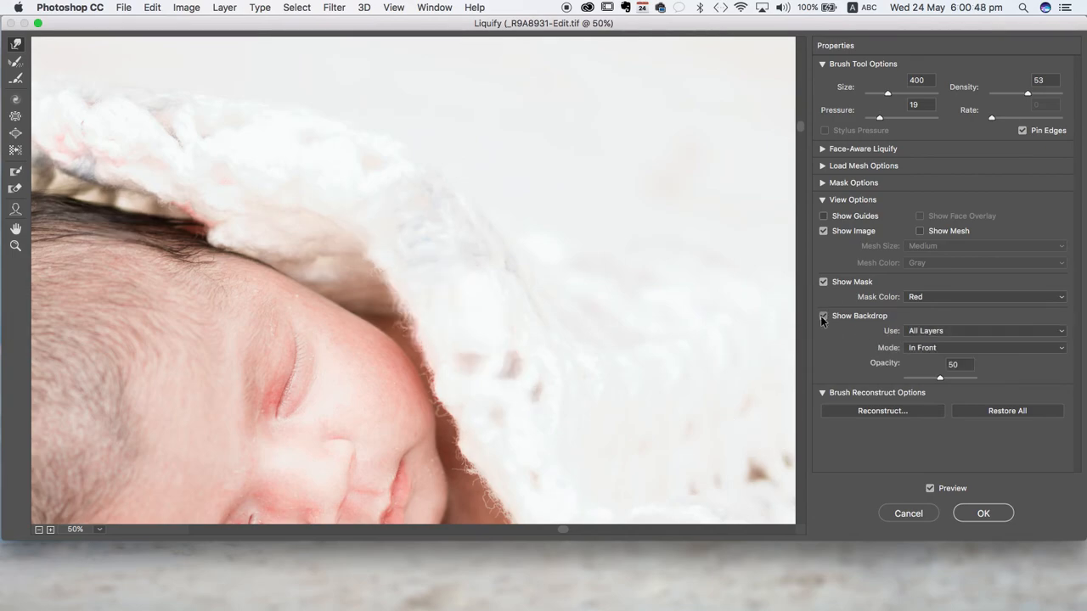
pyautogui.click(821, 316)
pyautogui.click(821, 316)
pyautogui.click(821, 316)
pyautogui.click(821, 316)
pyautogui.click(821, 316)
pyautogui.click(821, 316)
pyautogui.click(821, 316)
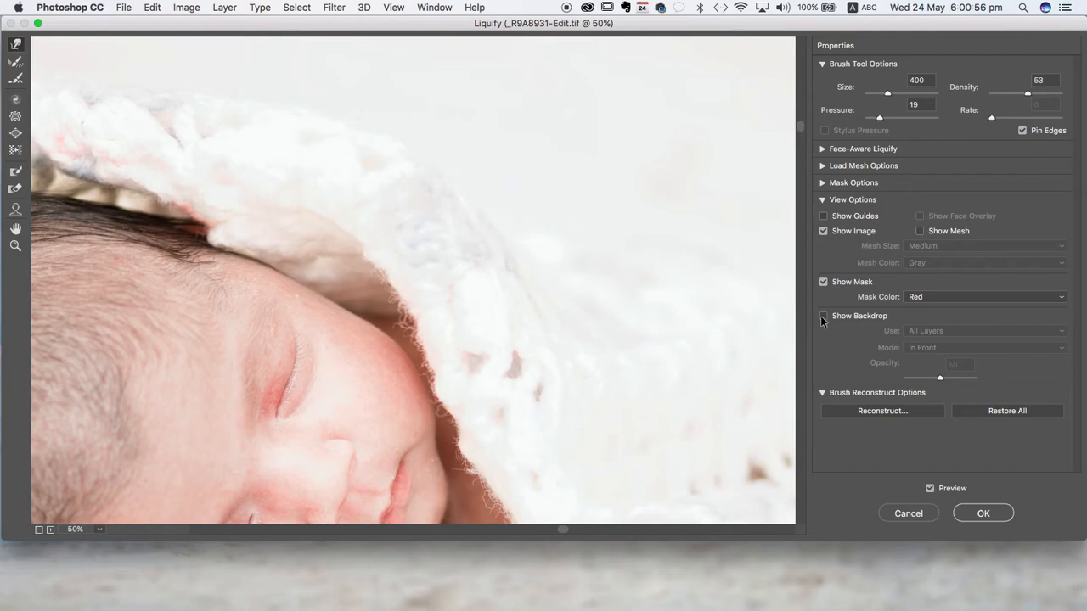
pyautogui.click(821, 316)
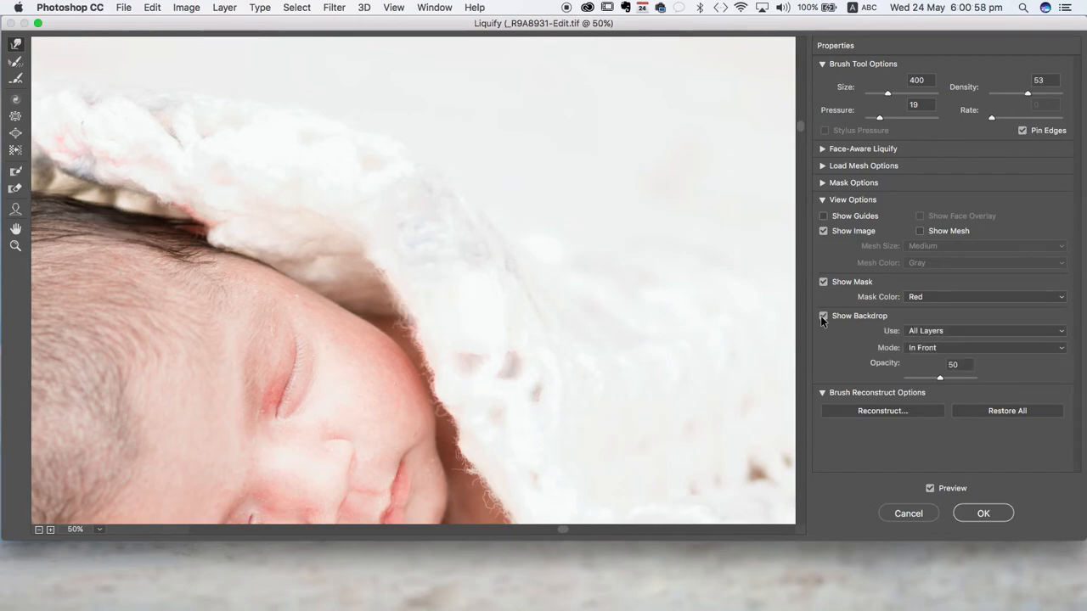
pyautogui.click(821, 316)
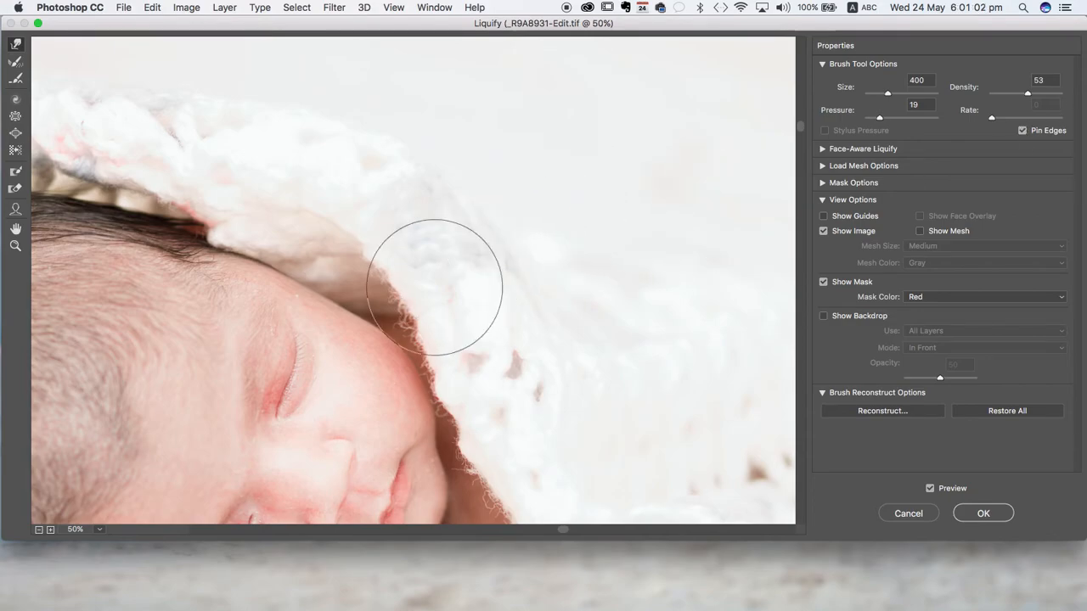
# - Nudge the blanket above the crown and the bedding near the photo's left edge with Forward Warp strokes, keeping Pin Edges on
pyautogui.hscroll(-5, 267, 196)
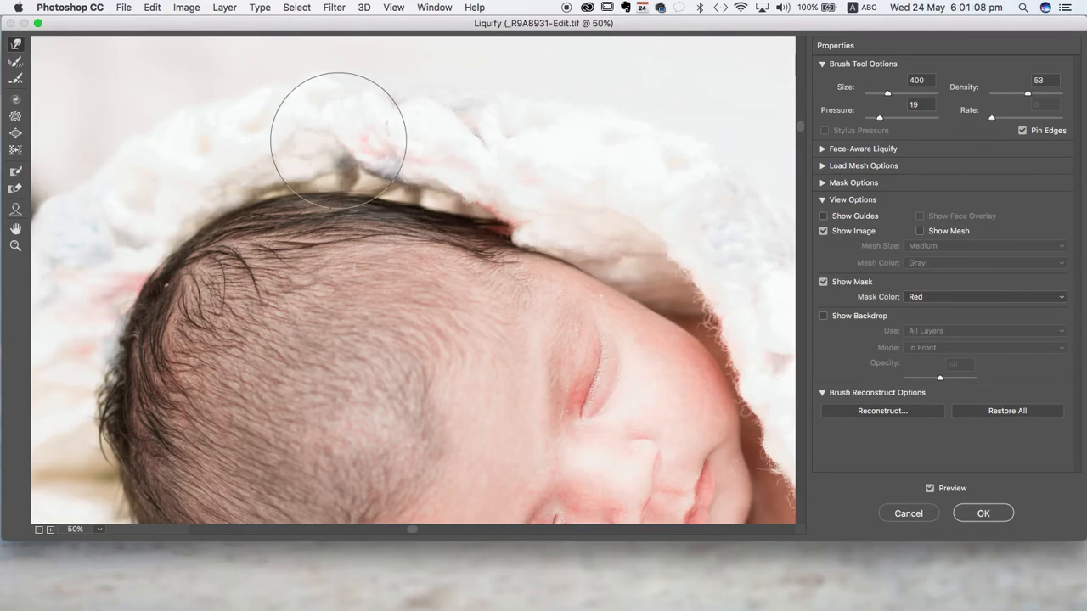
pyautogui.moveTo(334, 135)
pyautogui.mouseDown()
pyautogui.moveTo(332, 153)
pyautogui.moveTo(306, 138)
pyautogui.mouseUp()
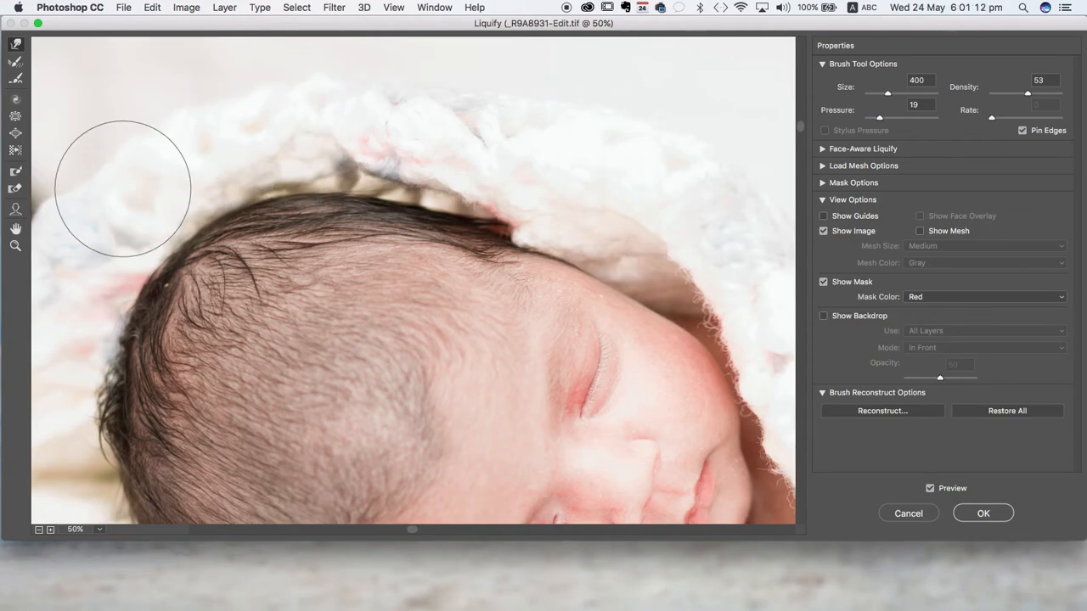
pyautogui.hscroll(-10, 163, 220)
pyautogui.scroll(-10, 316, 219)
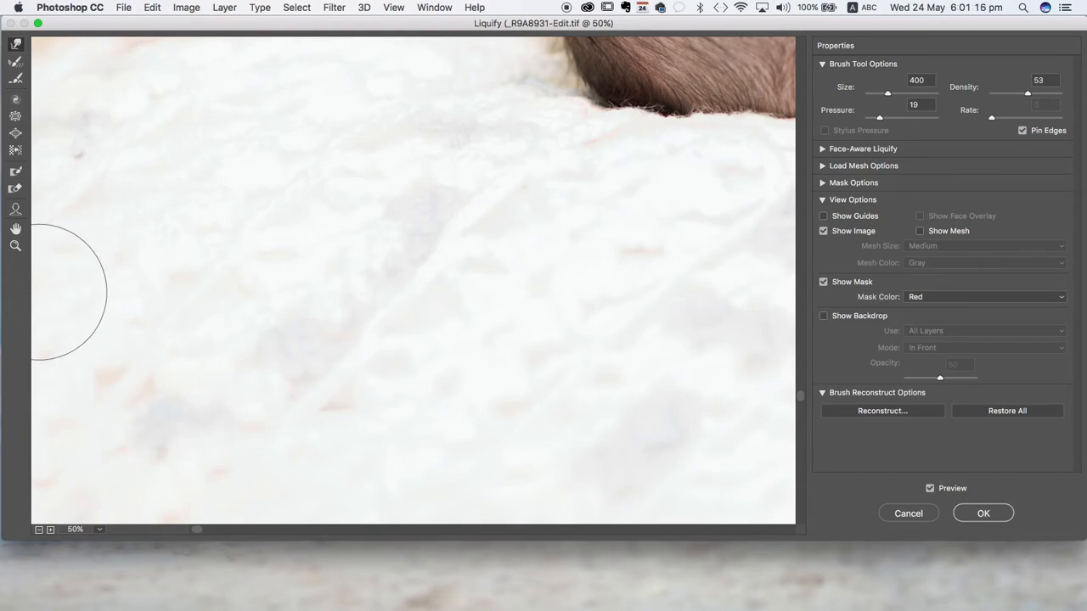
pyautogui.click(149, 386)
pyautogui.moveTo(149, 386)
pyautogui.mouseDown()
pyautogui.moveTo(180, 387)
pyautogui.moveTo(32, 364)
pyautogui.mouseUp()
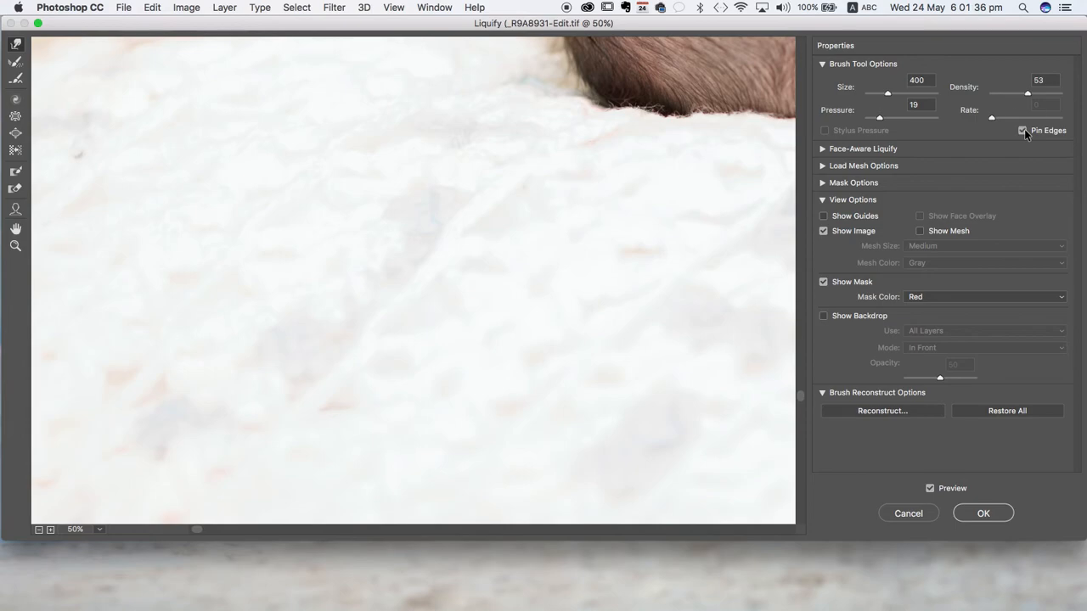
# - Adjust the blanket edge beside the baby's cheek, chin and shoulder with small Forward Warp strokes at brush size 400
pyautogui.scroll(10, 650, 189)
pyautogui.hscroll(8, 650, 189)
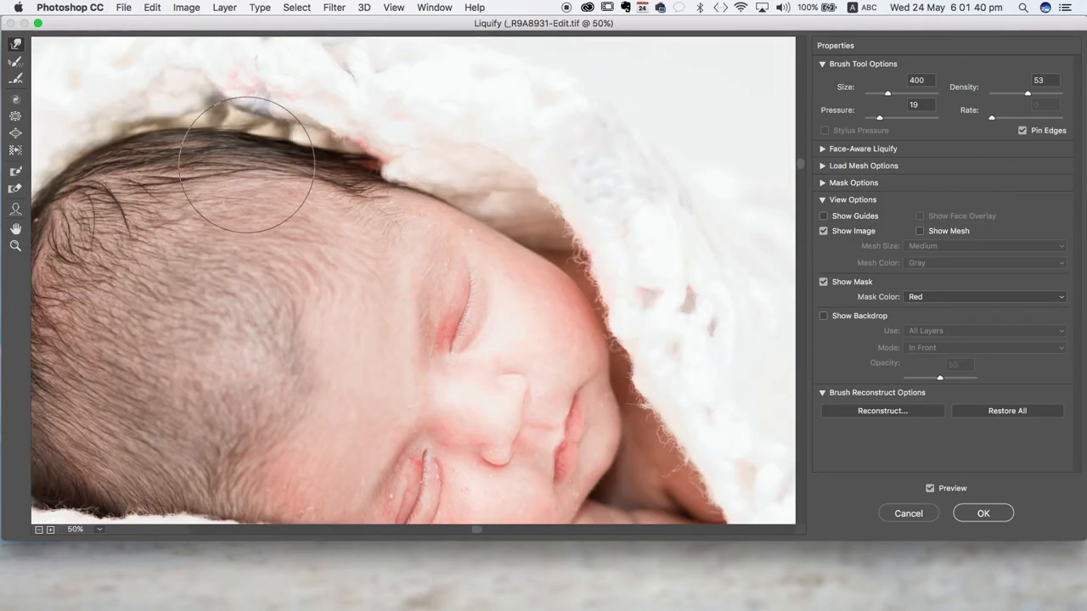
pyautogui.hscroll(-10, 246, 165)
pyautogui.hscroll(6, 246, 165)
pyautogui.hscroll(5, 247, 165)
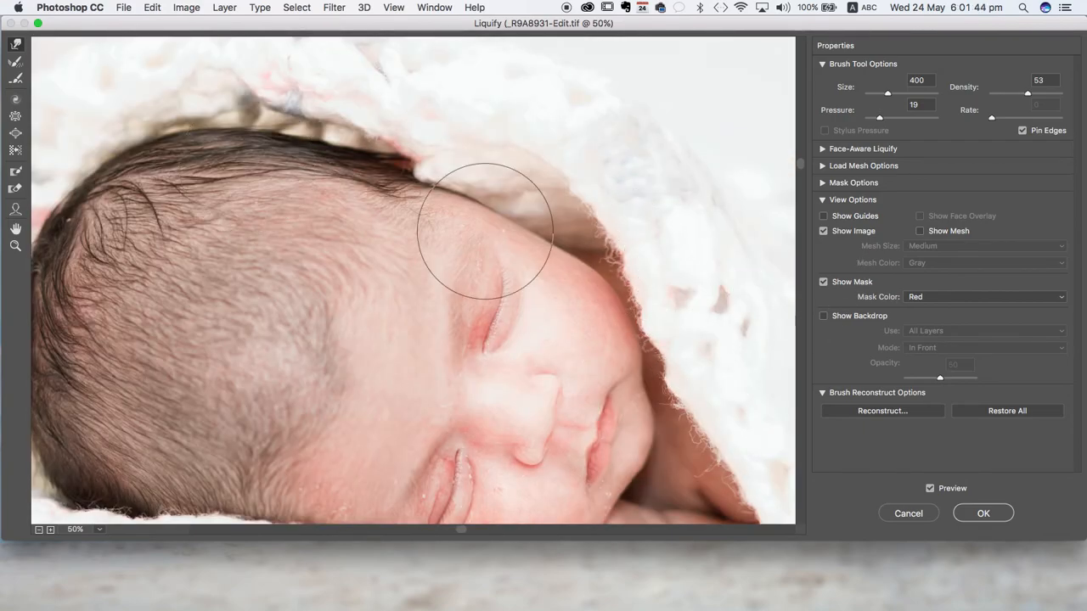
pyautogui.hscroll(-5, 360, 214)
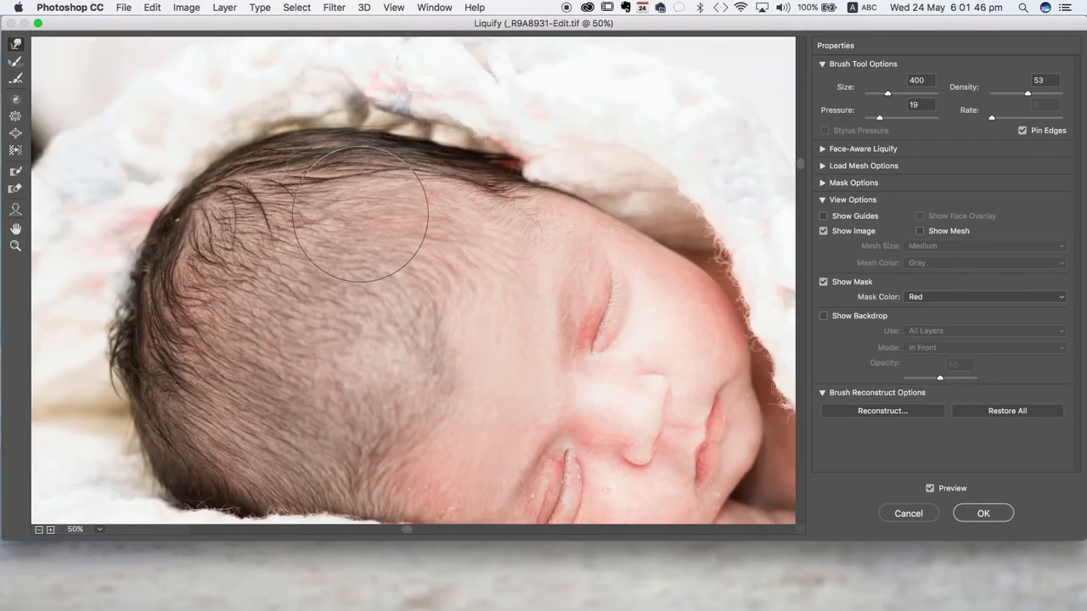
pyautogui.scroll(-4, 360, 214)
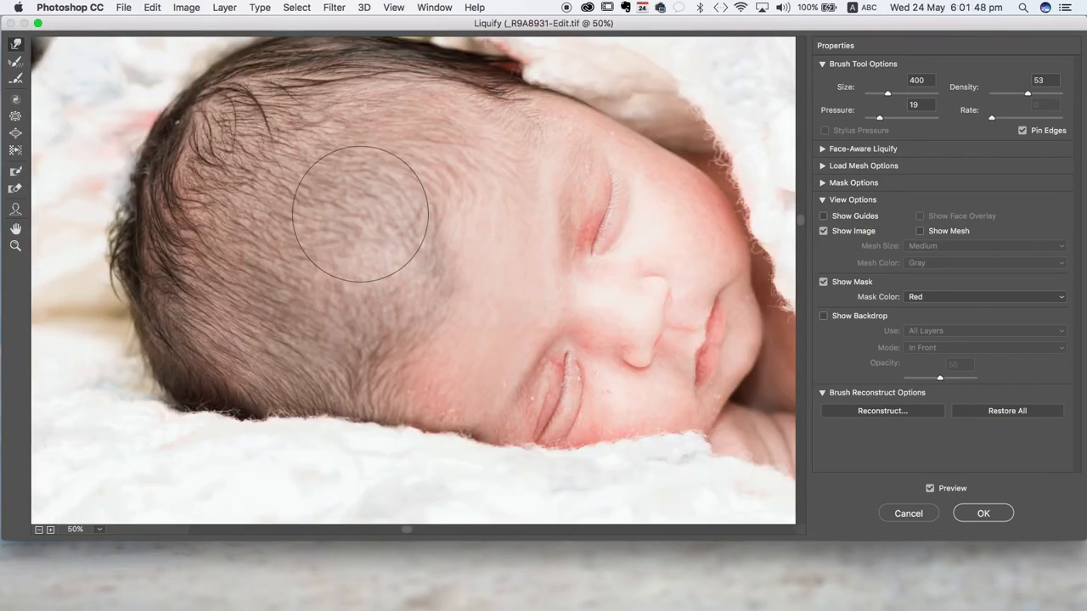
pyautogui.hscroll(10, 360, 214)
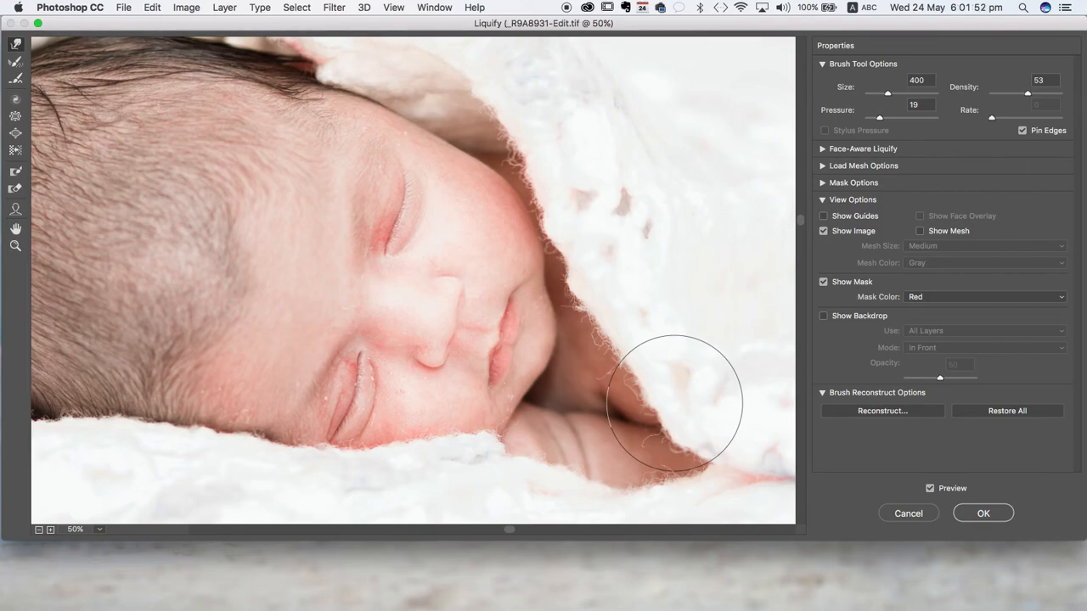
pyautogui.moveTo(679, 420)
pyautogui.mouseDown()
pyautogui.moveTo(698, 395)
pyautogui.moveTo(691, 427)
pyautogui.moveTo(695, 413)
pyautogui.mouseUp()
pyautogui.moveTo(613, 299)
pyautogui.mouseDown()
pyautogui.moveTo(626, 285)
pyautogui.moveTo(597, 273)
pyautogui.mouseUp()
pyautogui.click(582, 275)
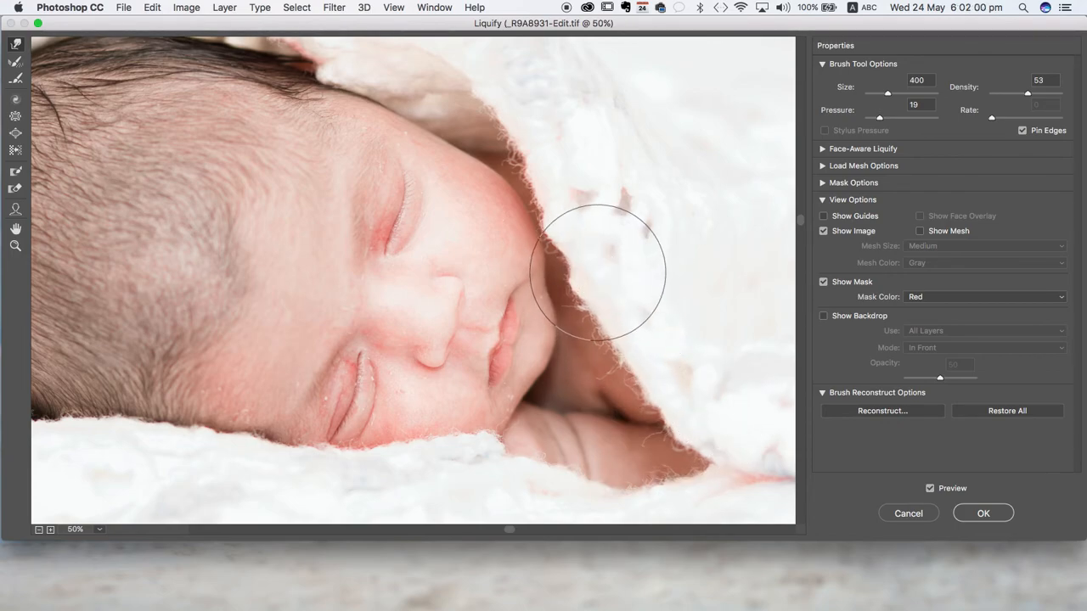
pyautogui.moveTo(578, 229); pyautogui.dragTo(591, 226)
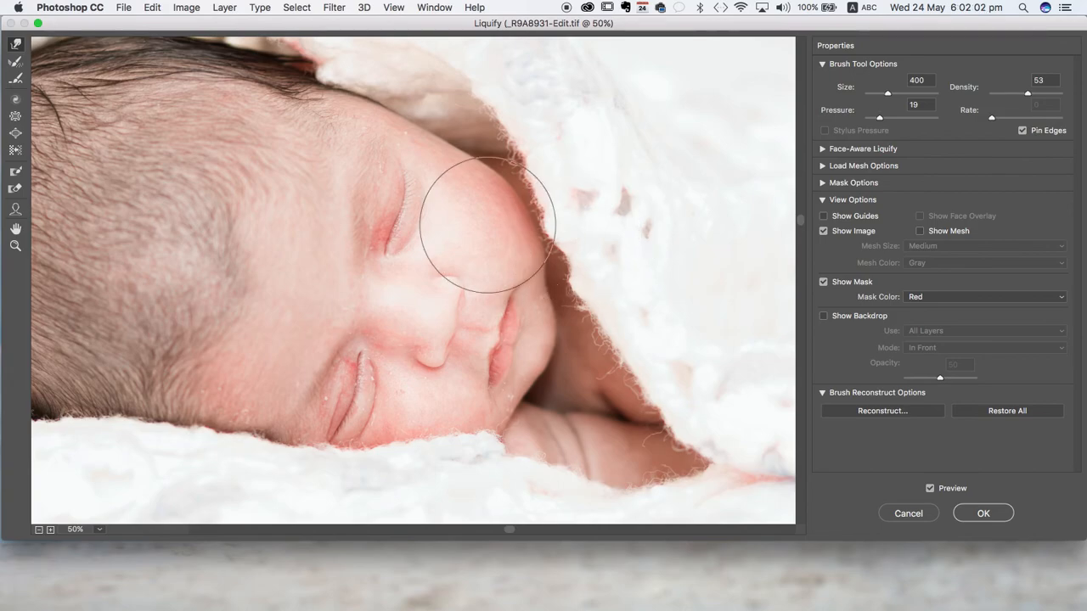
# - Nudge the blanket above the crown, reduce the brush size to 200, and touch up the hairline beneath the blanket
pyautogui.scroll(5, 437, 193)
pyautogui.hscroll(-4, 437, 193)
pyautogui.hscroll(-3, 568, 475)
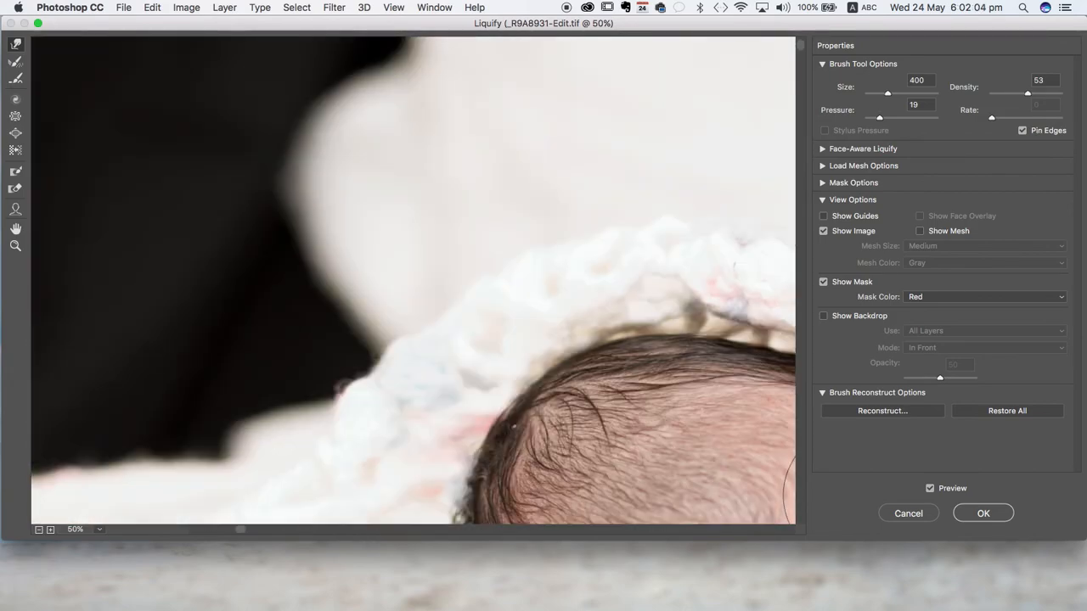
pyautogui.scroll(-5, 569, 476)
pyautogui.moveTo(448, 151)
pyautogui.mouseDown()
pyautogui.moveTo(453, 166)
pyautogui.moveTo(422, 188)
pyautogui.mouseUp()
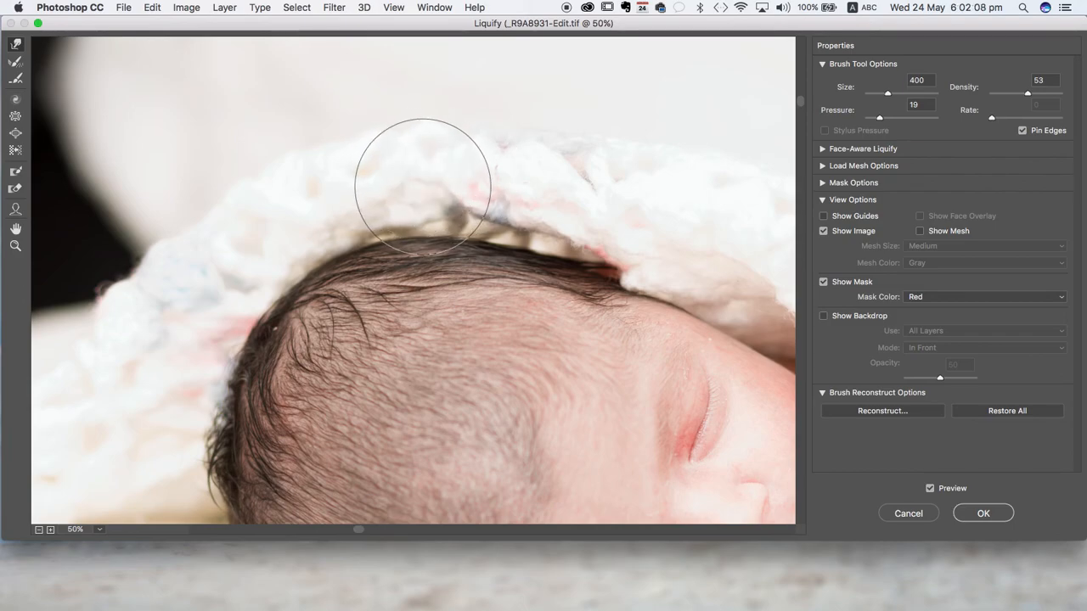
pyautogui.press('[')
pyautogui.press('[')
pyautogui.press('[')
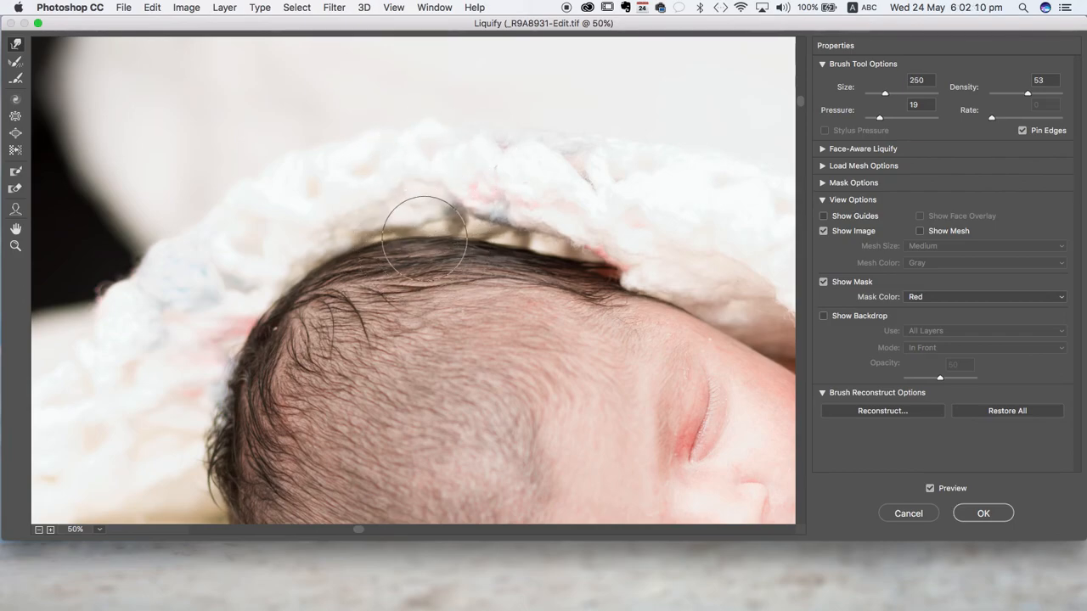
pyautogui.moveTo(436, 243); pyautogui.dragTo(434, 238)
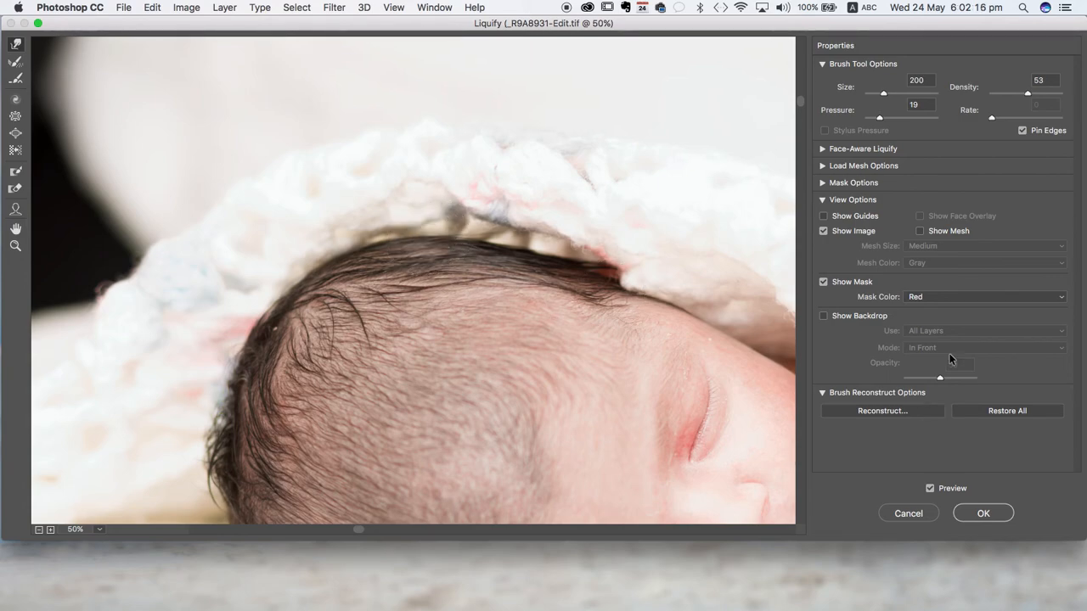
# - Compare the whole reshaped head with the original at 25% zoom by switching the backdrop on and off
pyautogui.click(822, 316)
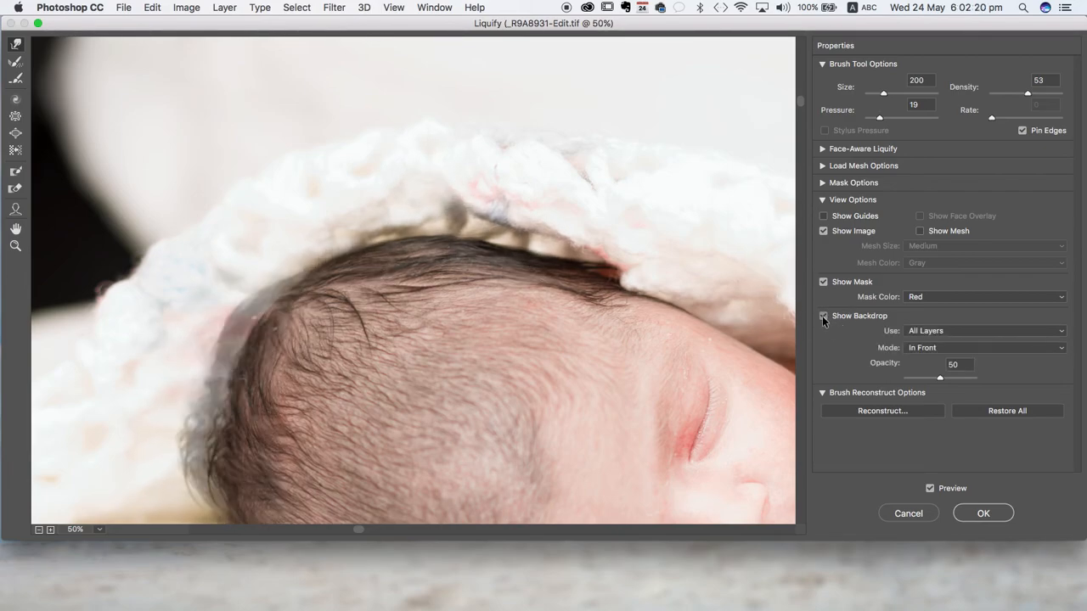
pyautogui.press('super+minus')
pyautogui.click(822, 316)
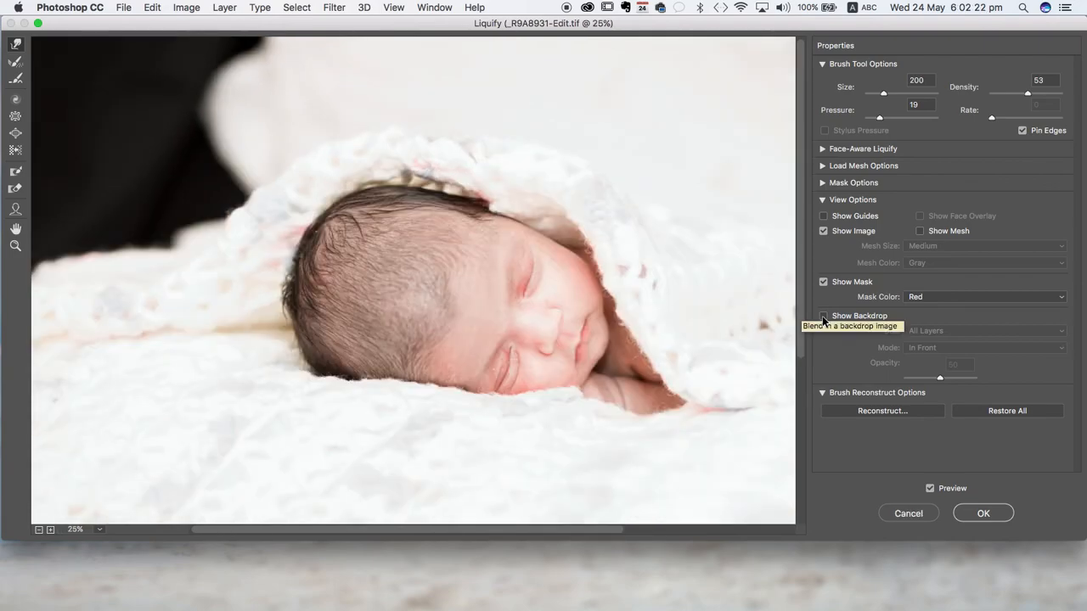
pyautogui.click(821, 317)
pyautogui.click(822, 317)
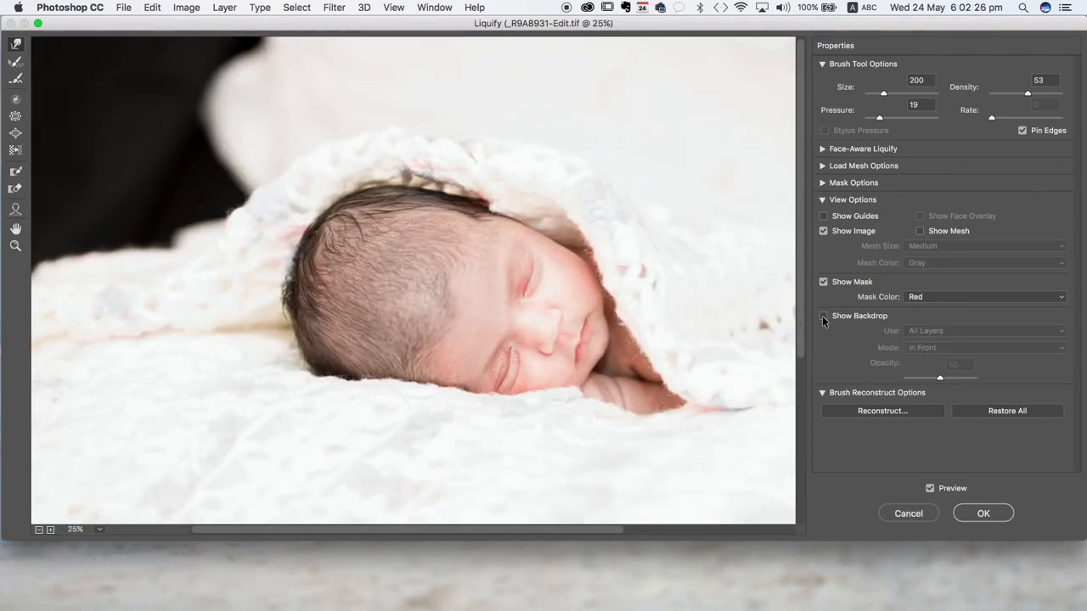
pyautogui.click(822, 316)
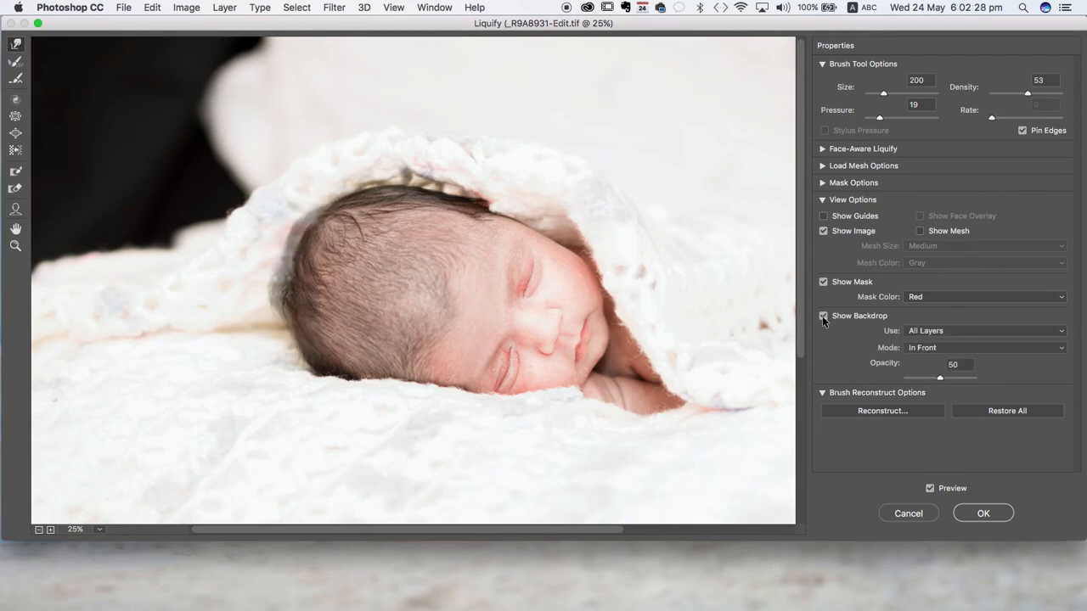
pyautogui.click(822, 316)
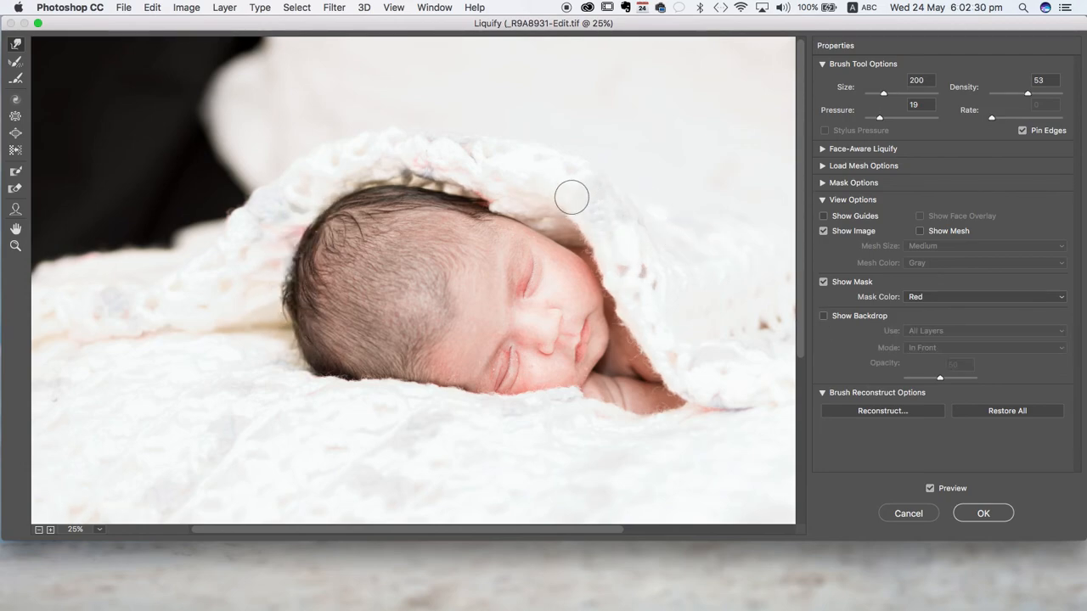
pyautogui.click(822, 316)
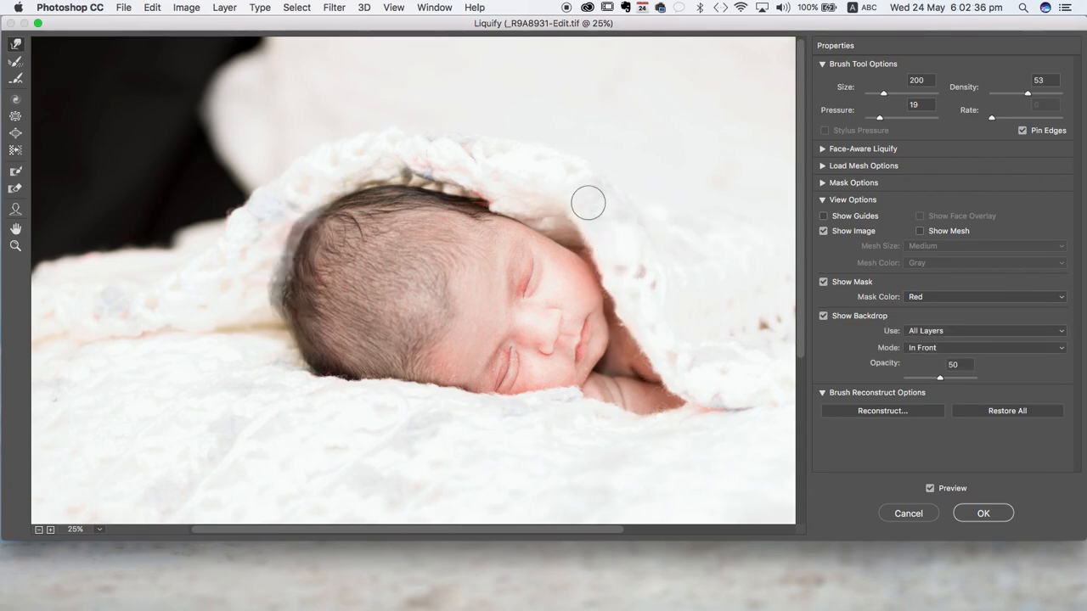
pyautogui.click(822, 316)
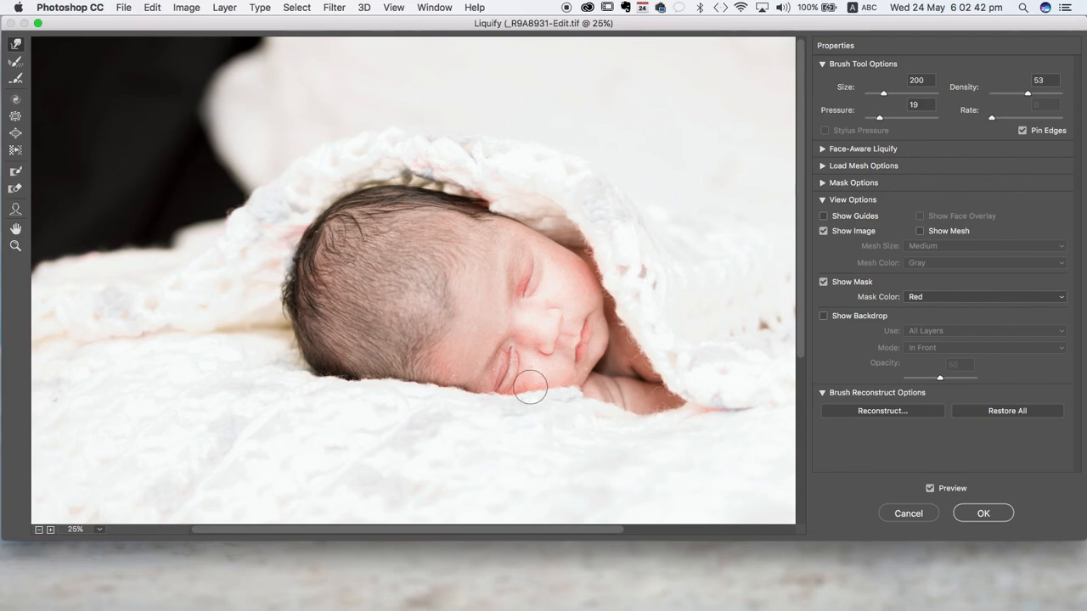
# - Check the before and after by switching the preview off and on, and apply the Liquify changes
pyautogui.click(931, 488)
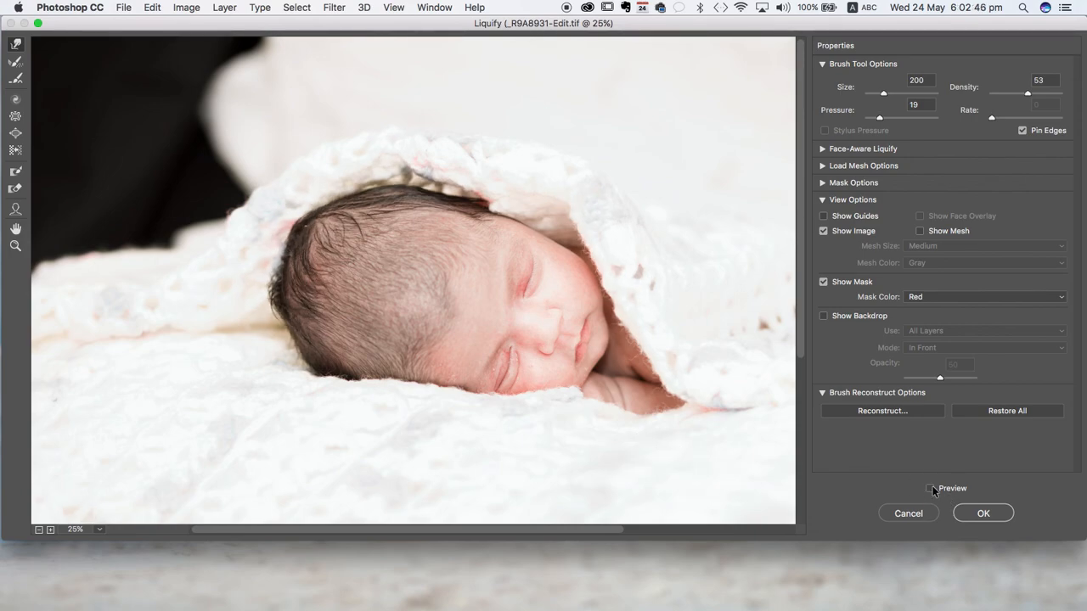
pyautogui.click(930, 488)
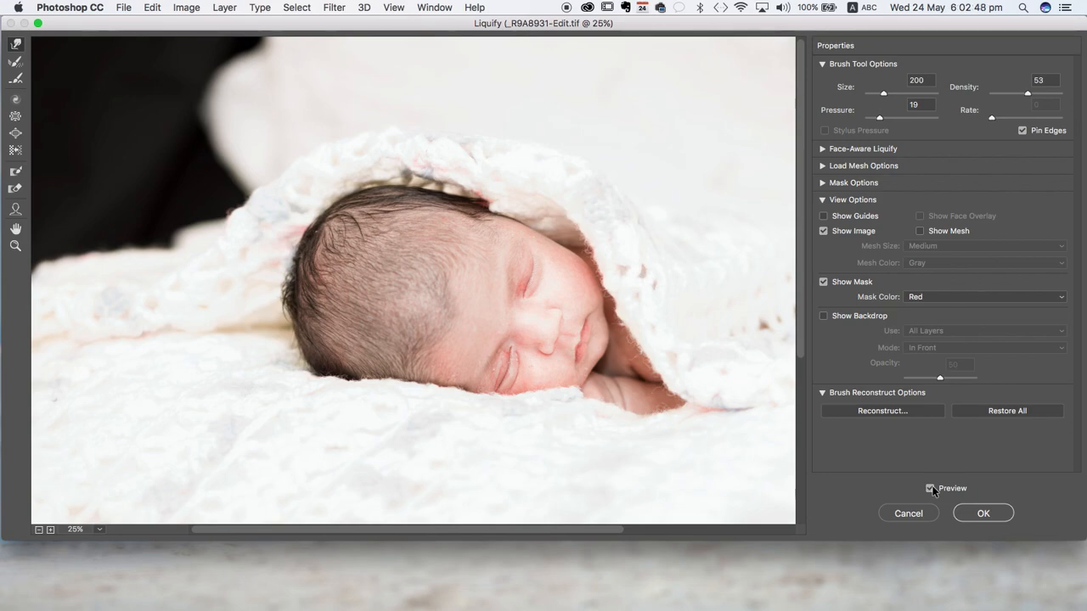
pyautogui.click(930, 488)
pyautogui.click(930, 488)
pyautogui.click(985, 512)
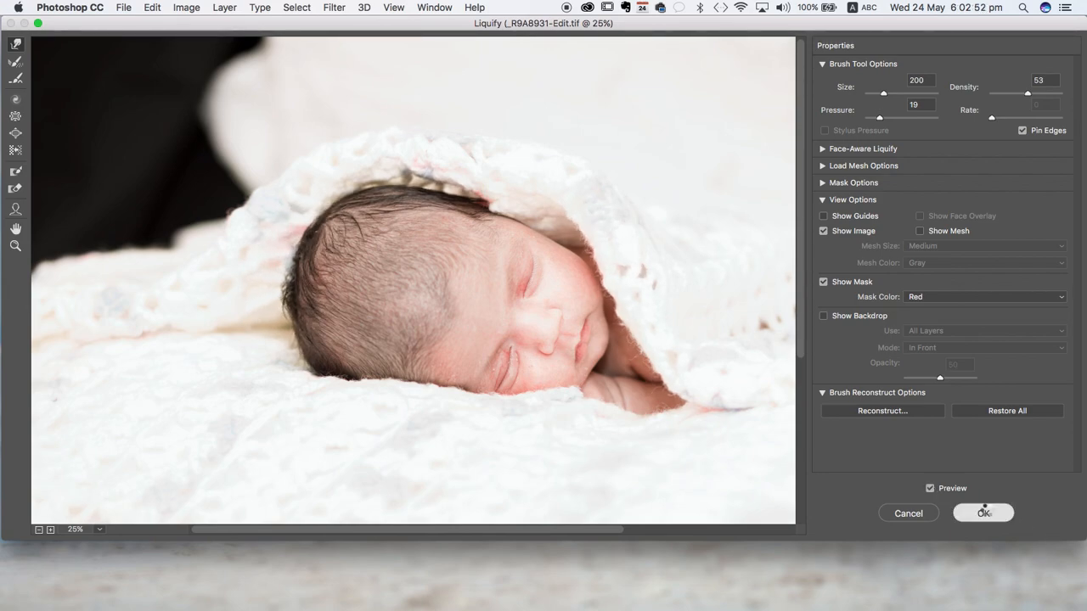